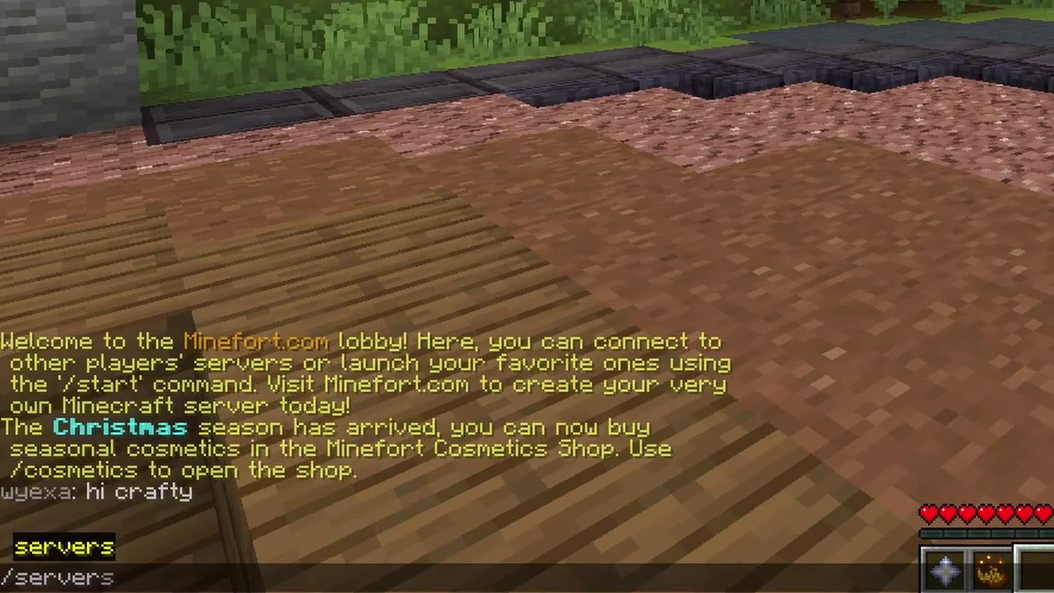
- Open the Minefort lobby chat and type the servers command text 'mysm'
key(BackSpace)
text(my)
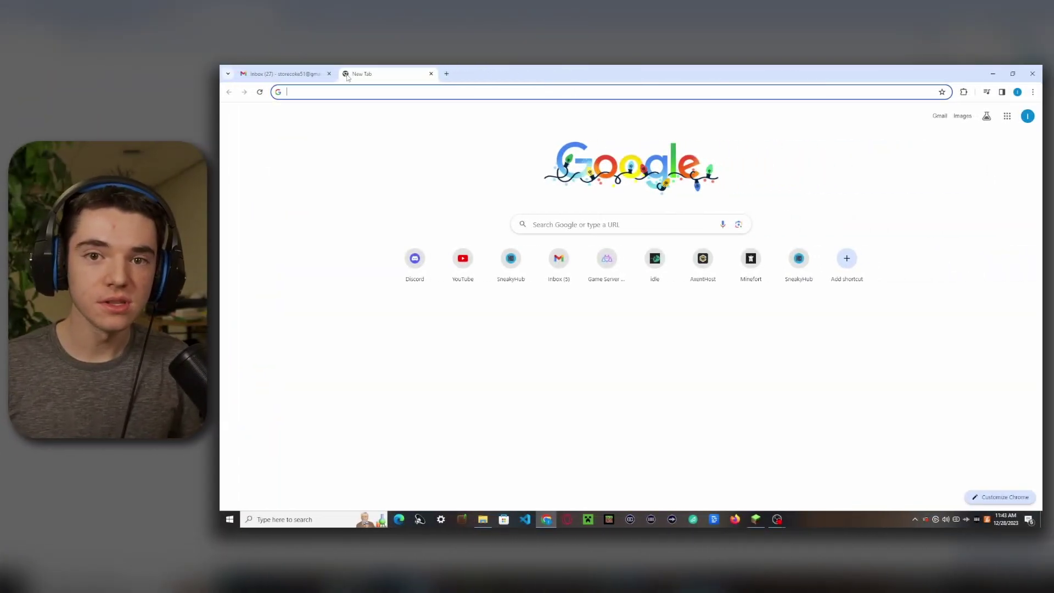
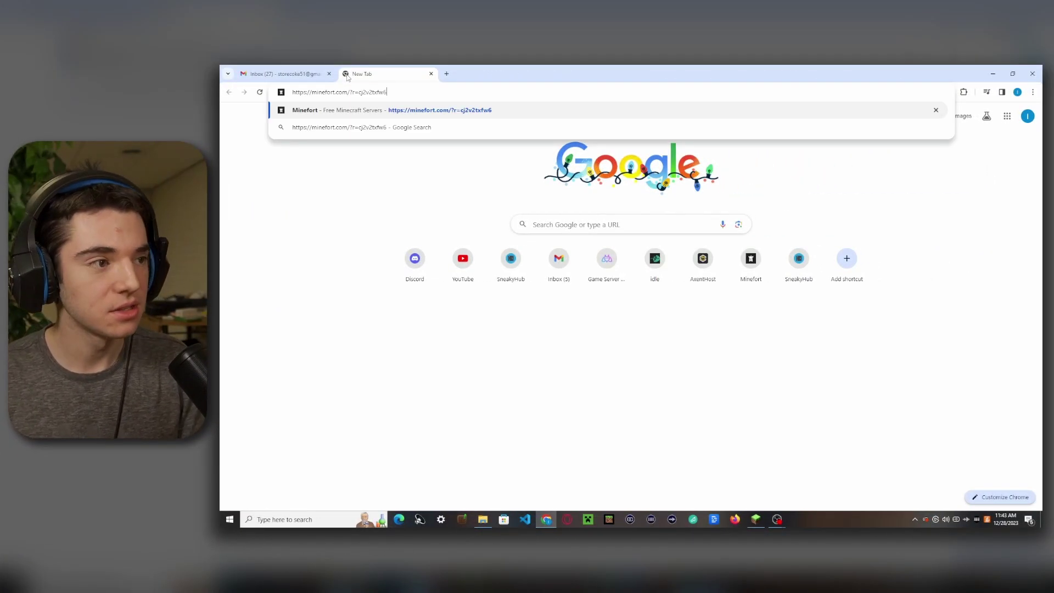
- Load the Minefort referral link and begin the free sign-up
key(Return)
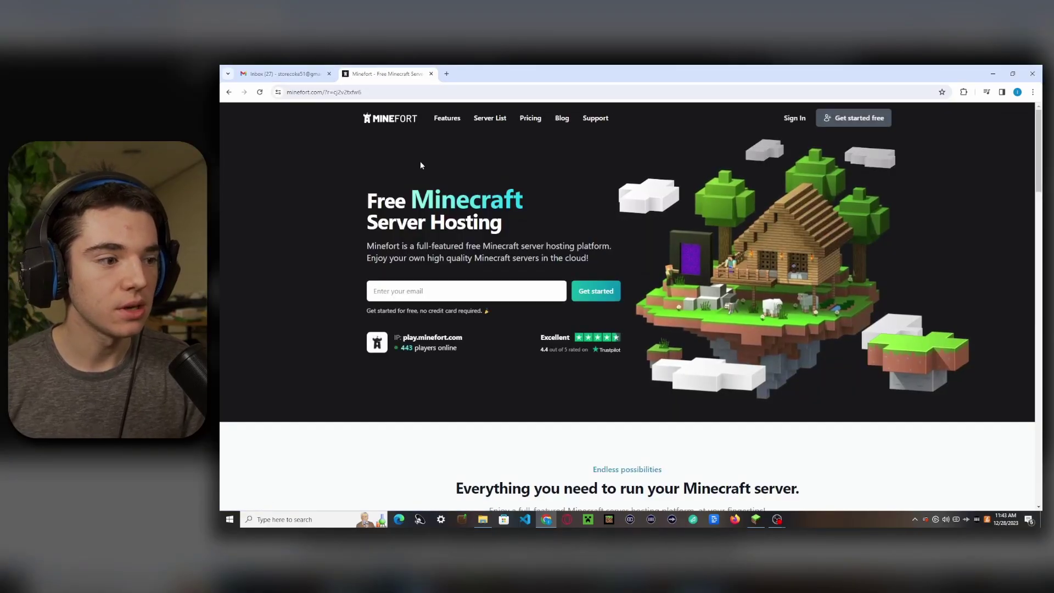
click(841, 118)
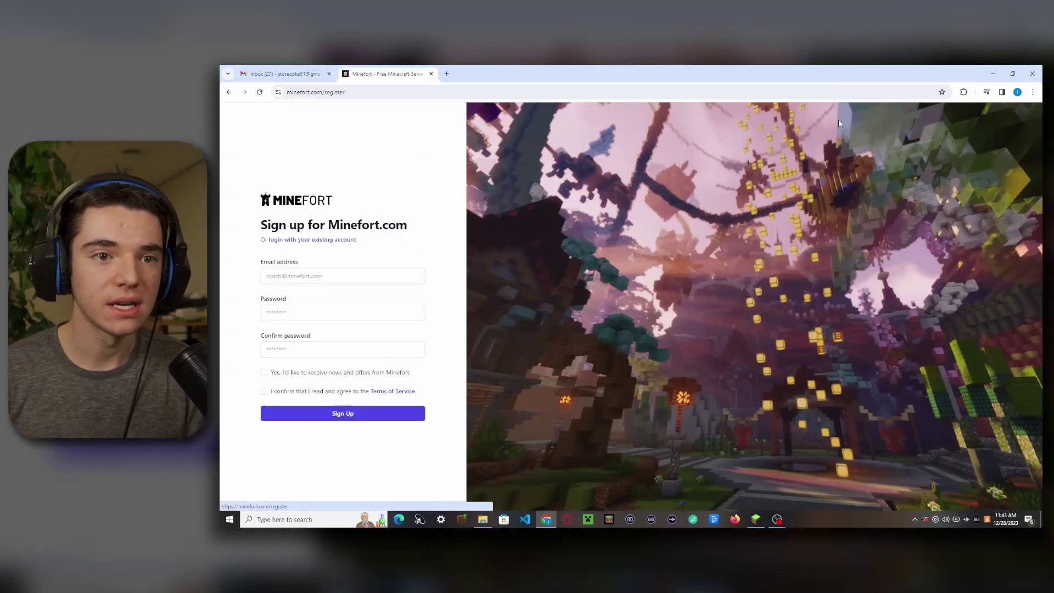
- Register with an e-mail and confirmed password, opt in to news, and accept the Terms of Service
click(338, 276)
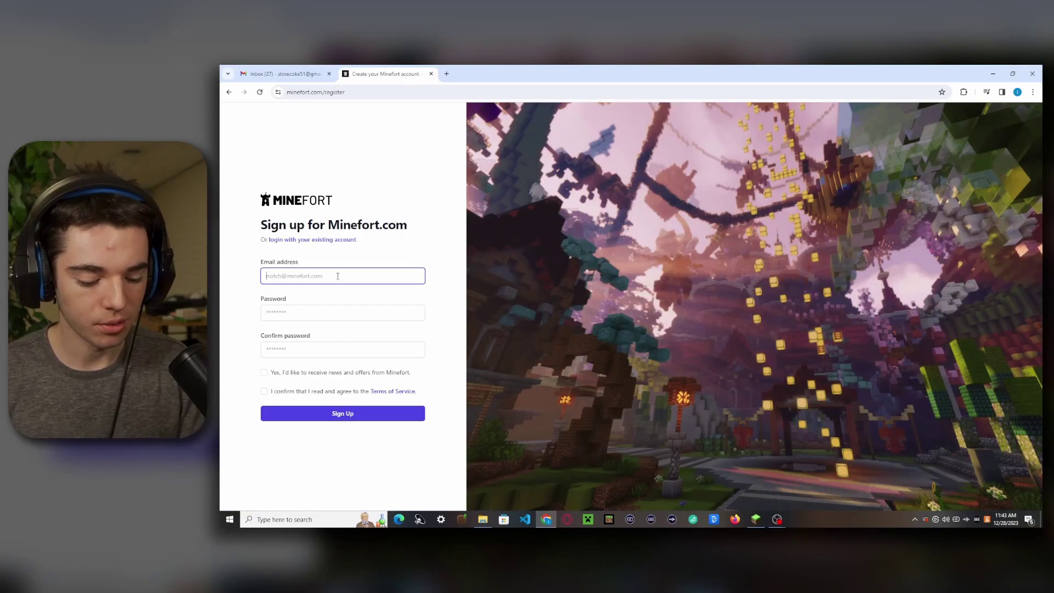
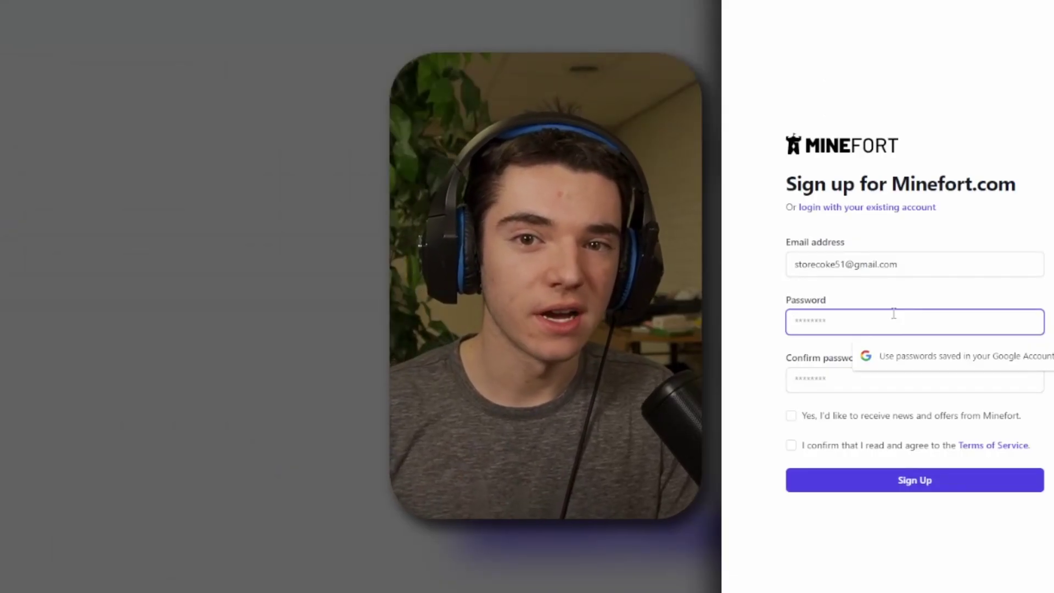
text(••••)
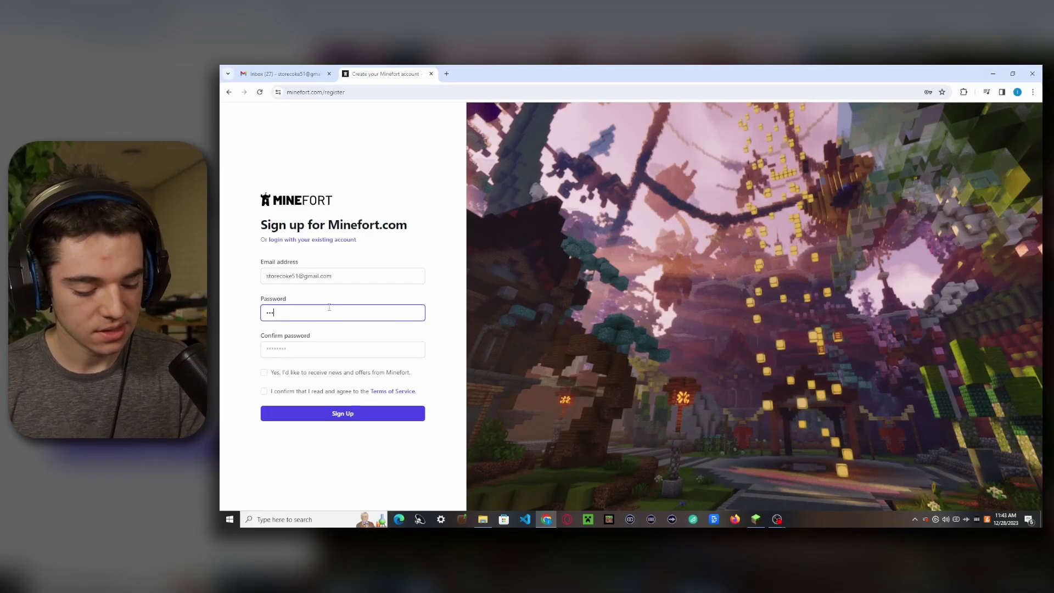
key(Tab)
key(ctrl+v)
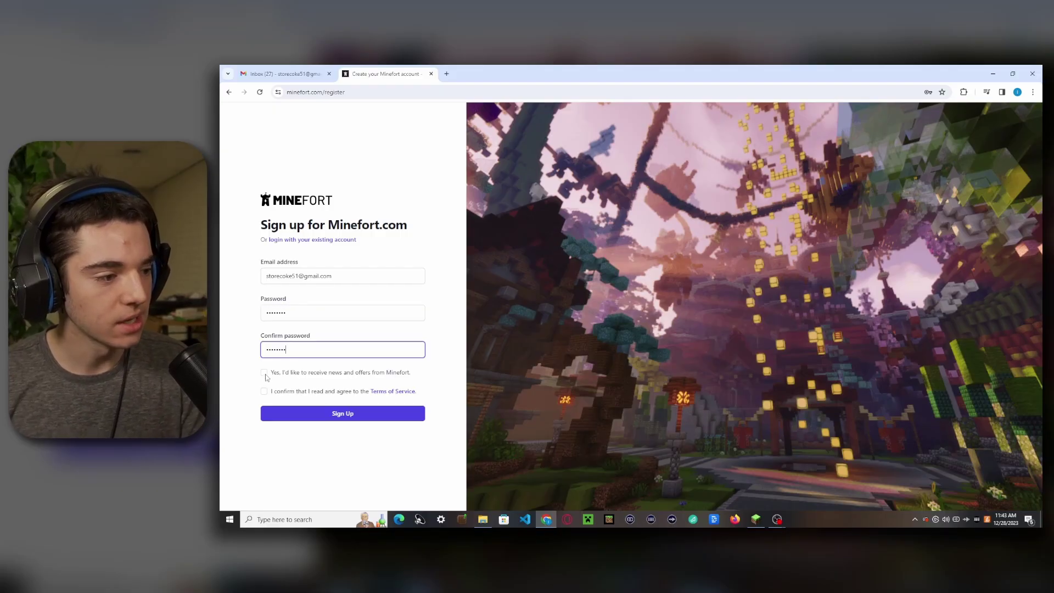
click(265, 374)
click(264, 392)
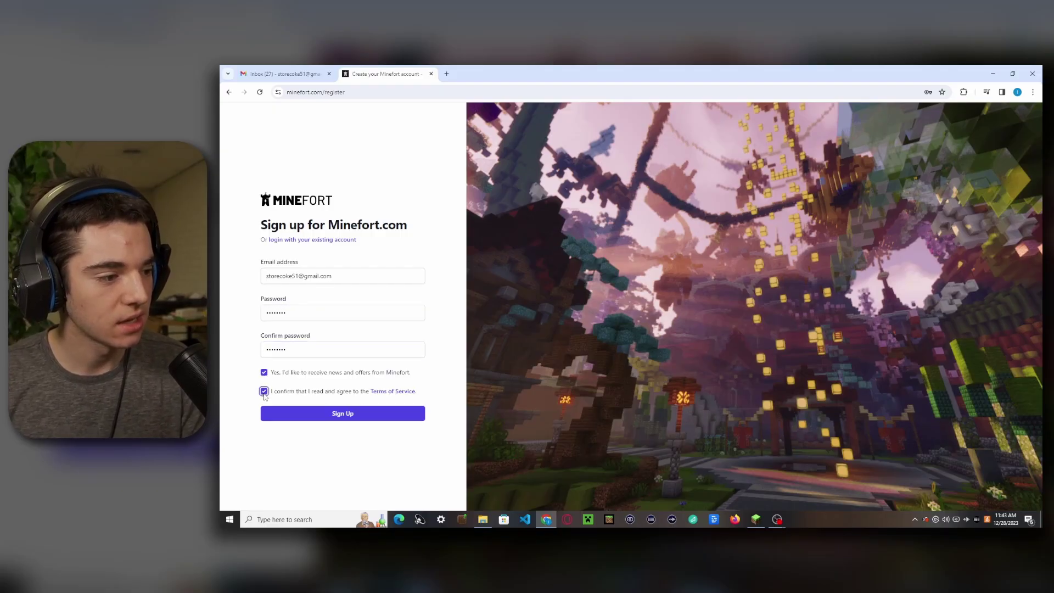
click(324, 415)
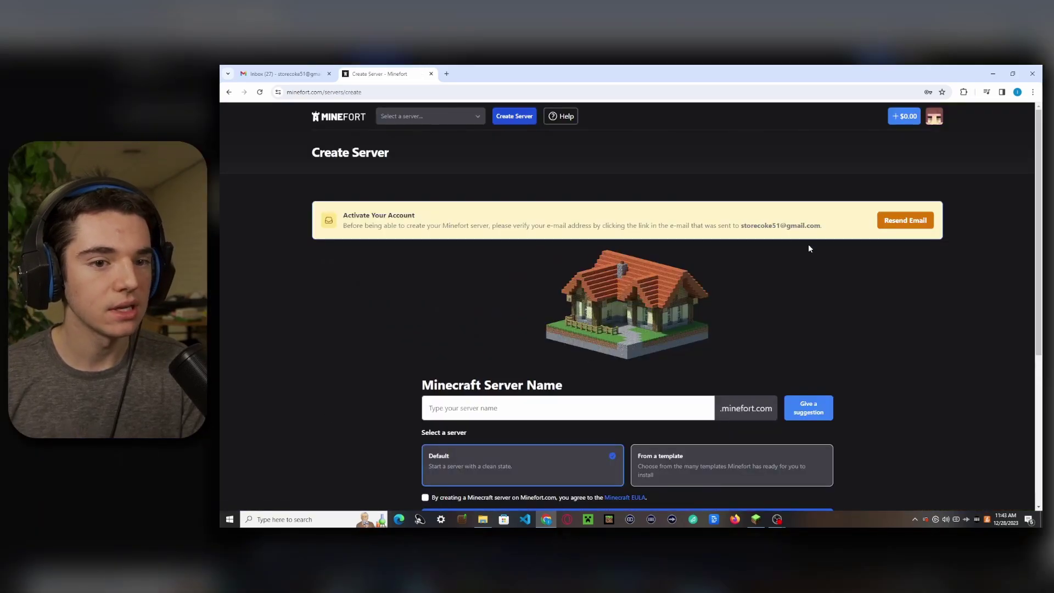
- In Gmail, open the Minefort verification message and follow its verify-email link
click(282, 74)
click(390, 229)
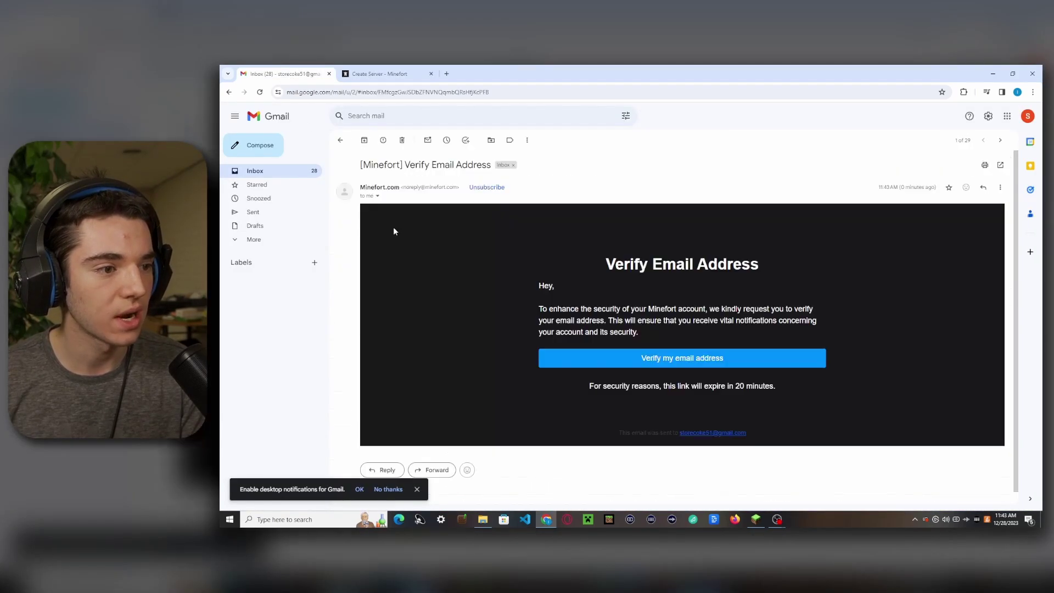
click(274, 242)
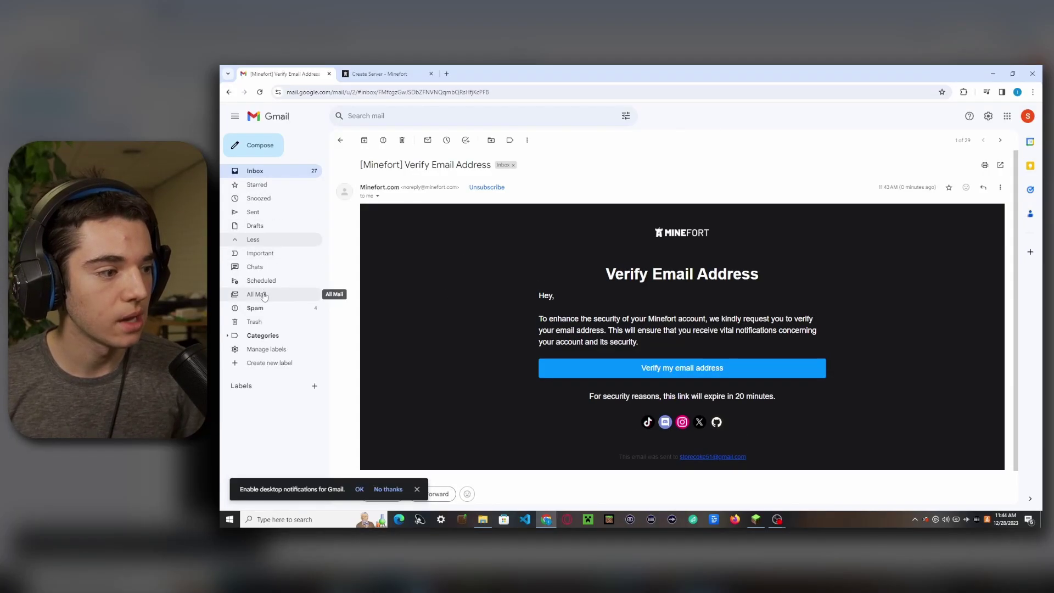
click(671, 368)
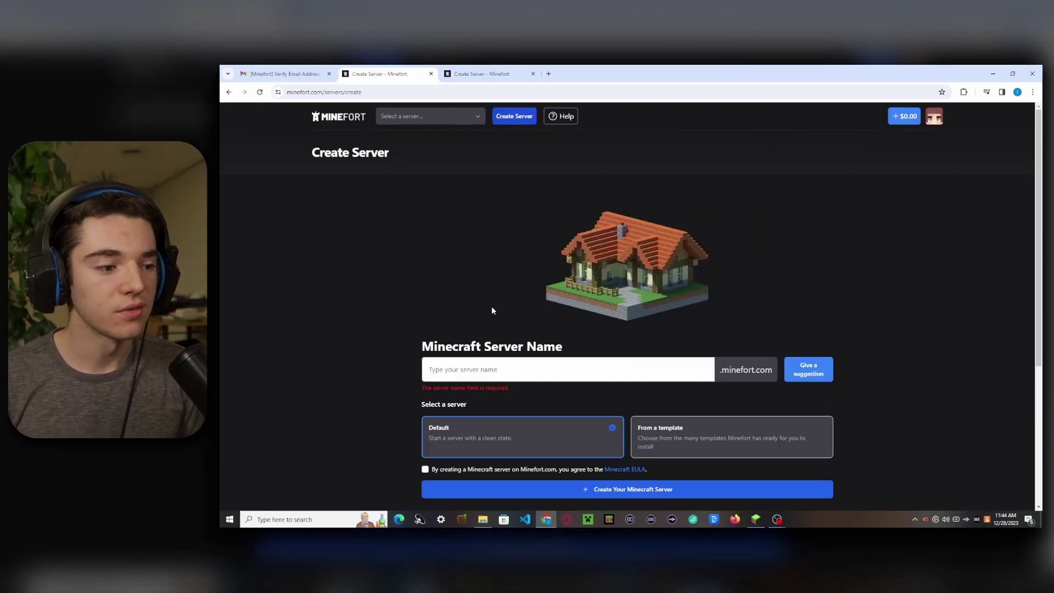
- Look through the server templates, then choose the Default server setup
scroll(492, 312, down, 2)
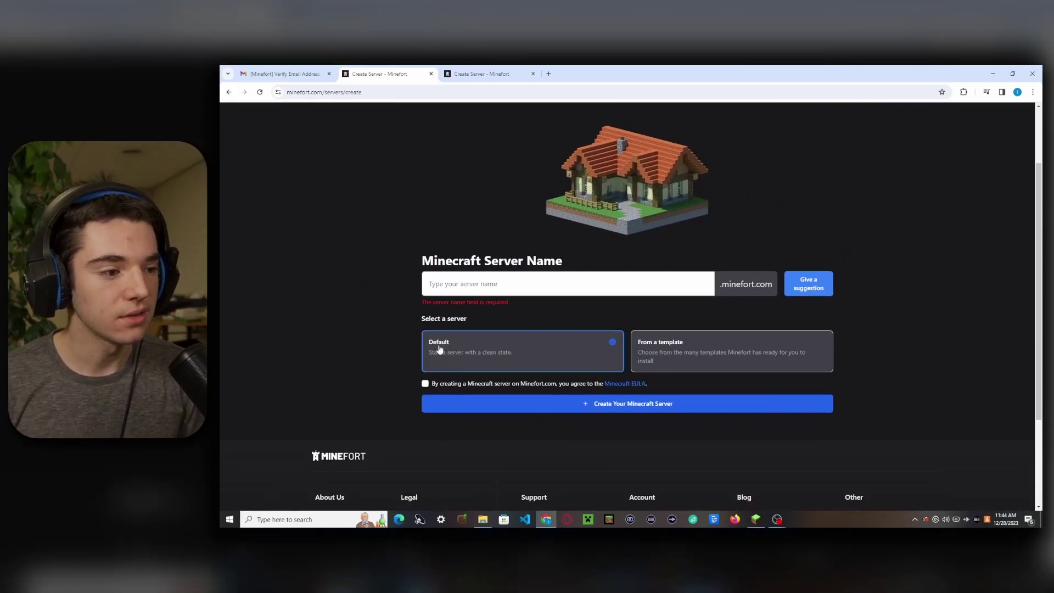
click(650, 347)
scroll(467, 345, down, 2)
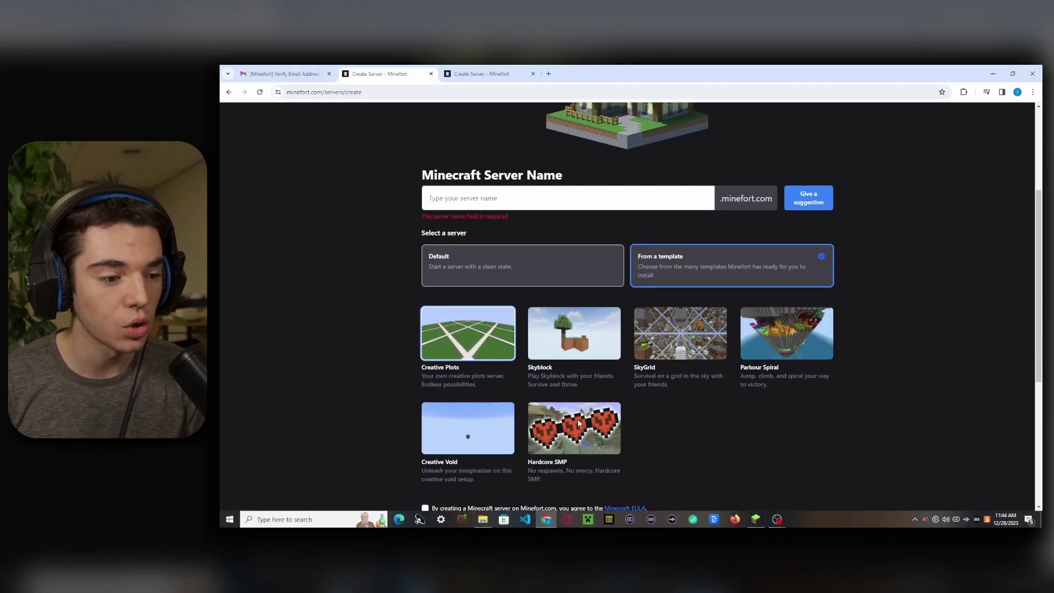
scroll(648, 388, down, 3)
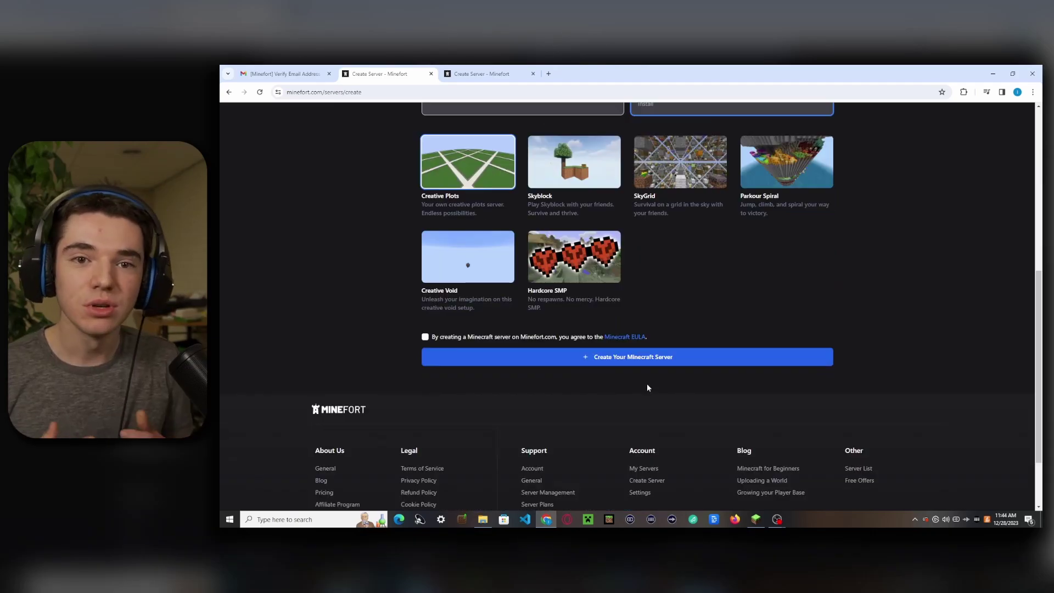
scroll(648, 384, up, 2)
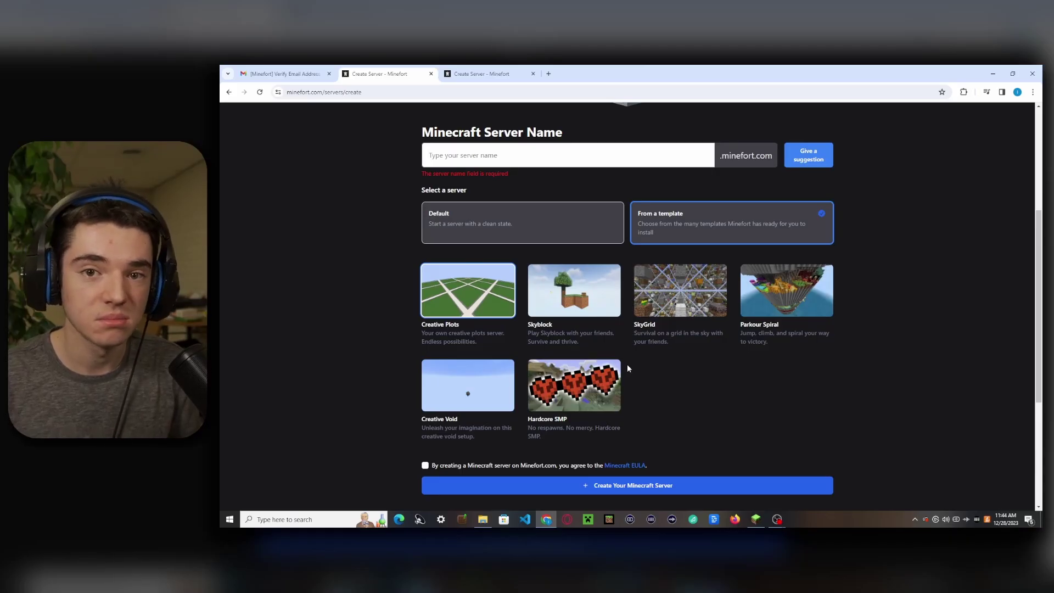
click(482, 224)
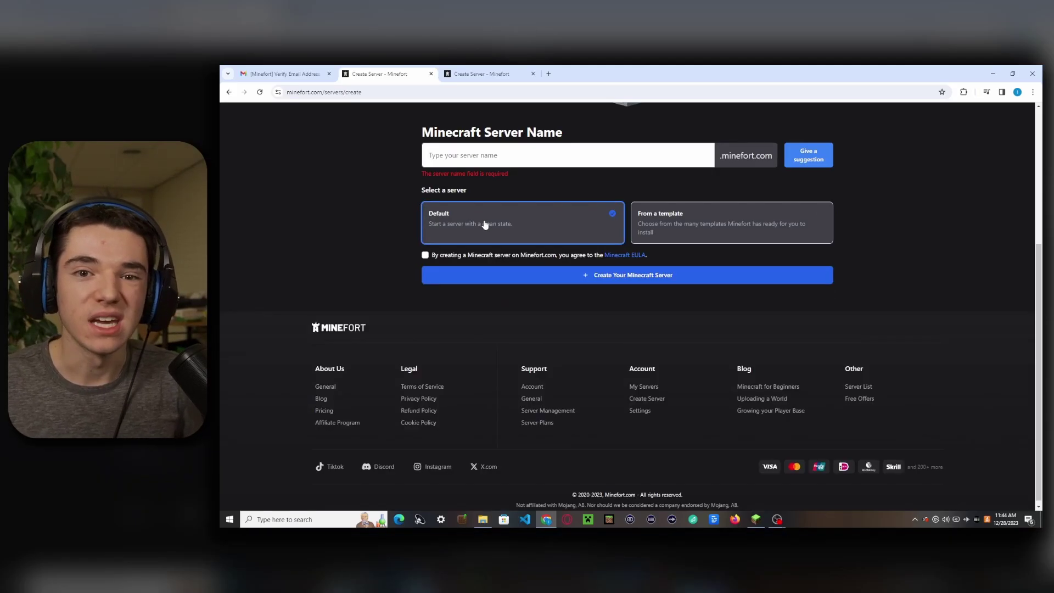
- Name the server 'whateverwewant', accept the Minecraft EULA, and create it
click(490, 160)
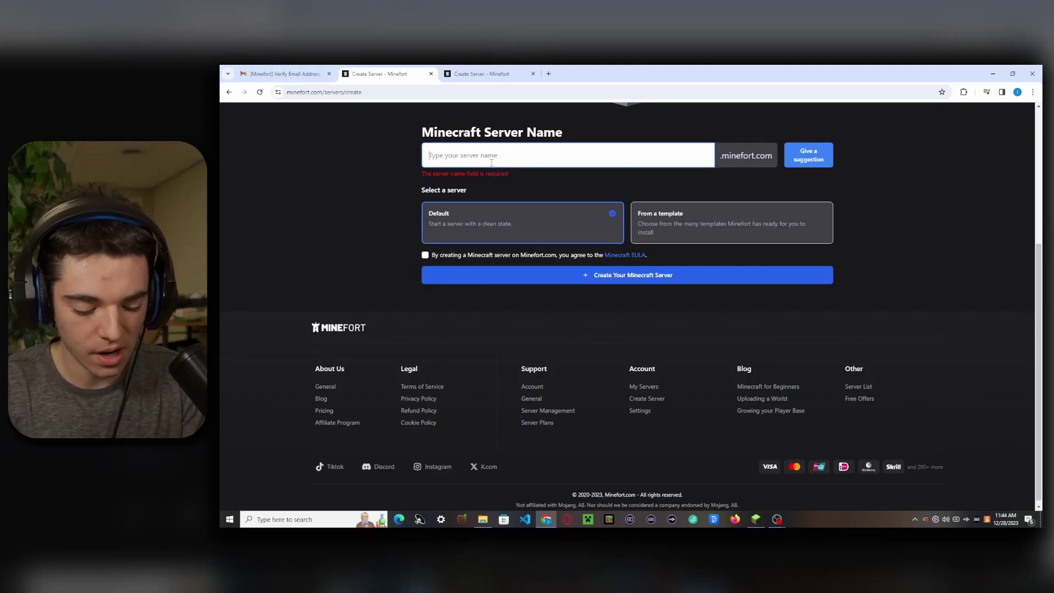
text(whateverwewant)
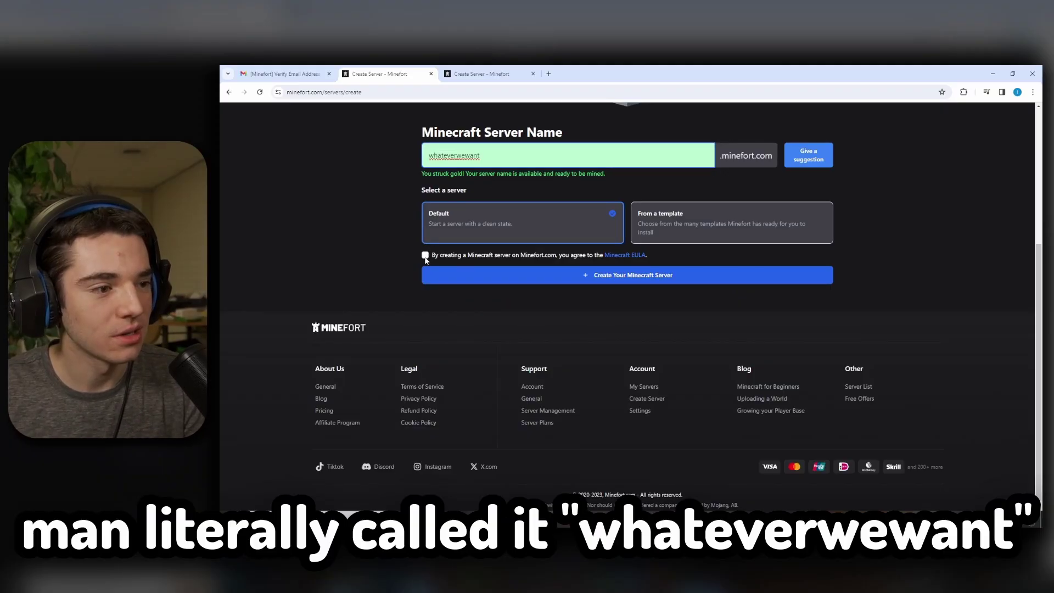
click(426, 256)
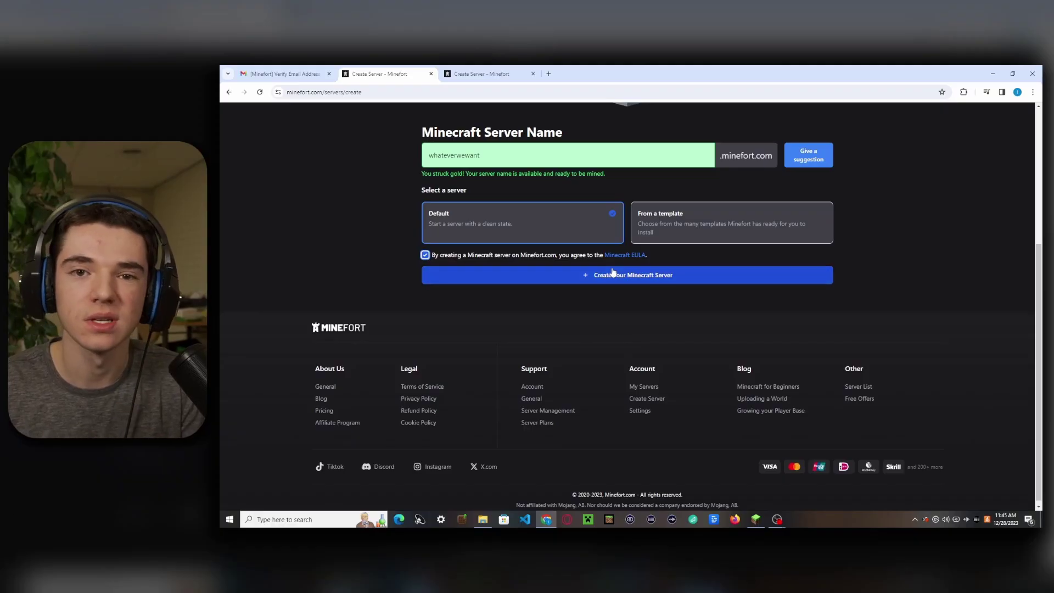
click(613, 275)
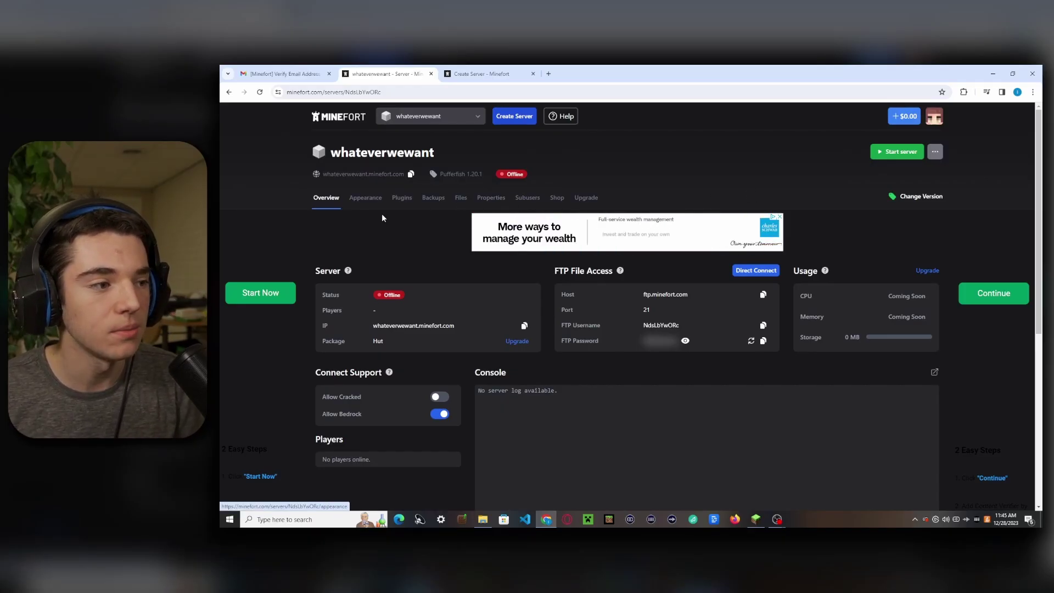
- Enable Allow Cracked connections alongside Bedrock, then go to the Appearance settings
scroll(348, 336, down, 1)
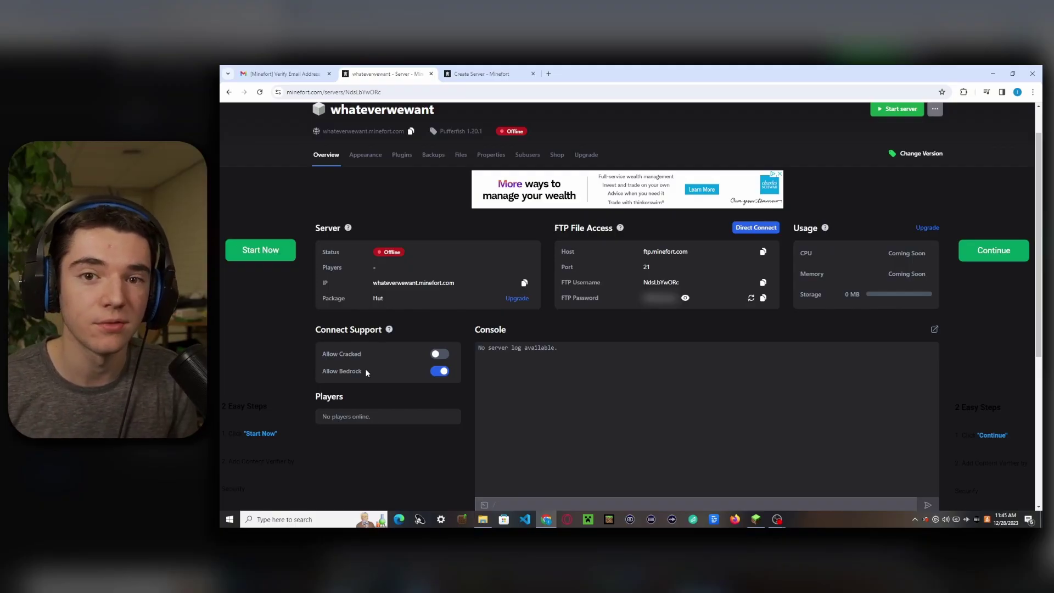
click(439, 354)
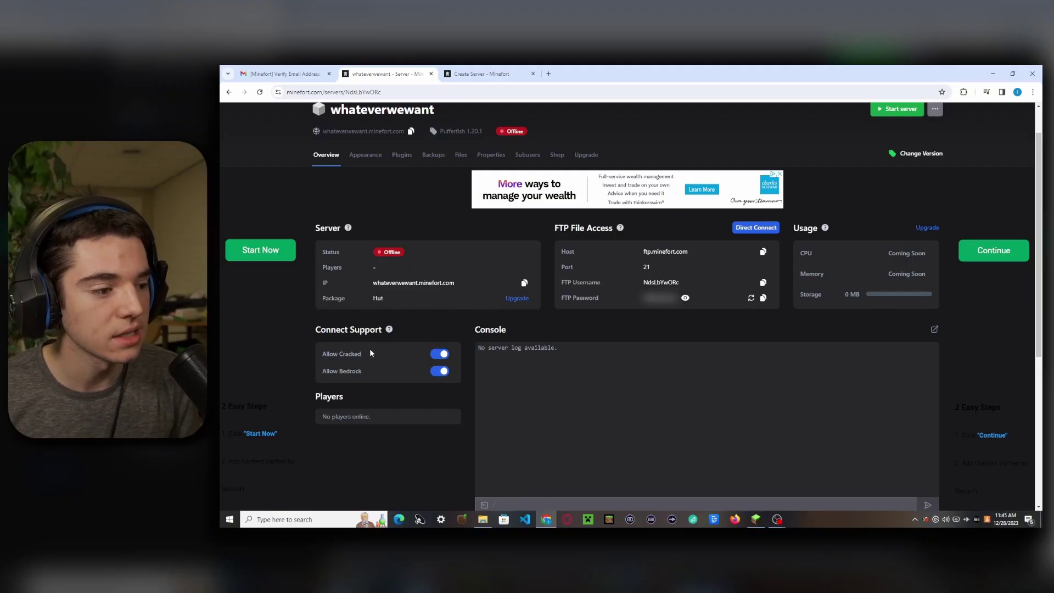
click(365, 155)
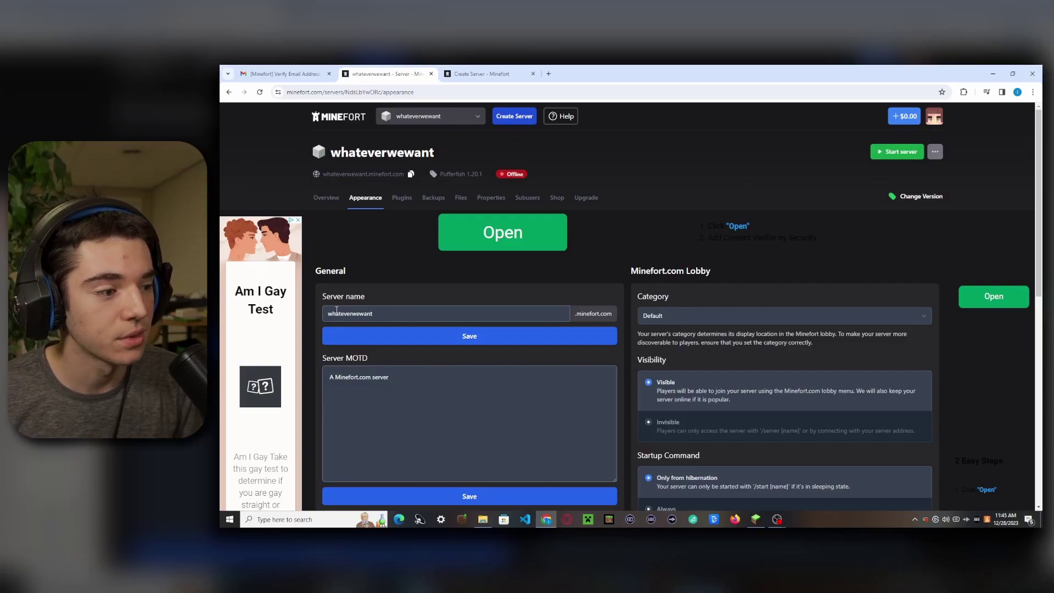
- Make the server Invisible in the lobby, keeping its category at Default
scroll(405, 306, down, 2)
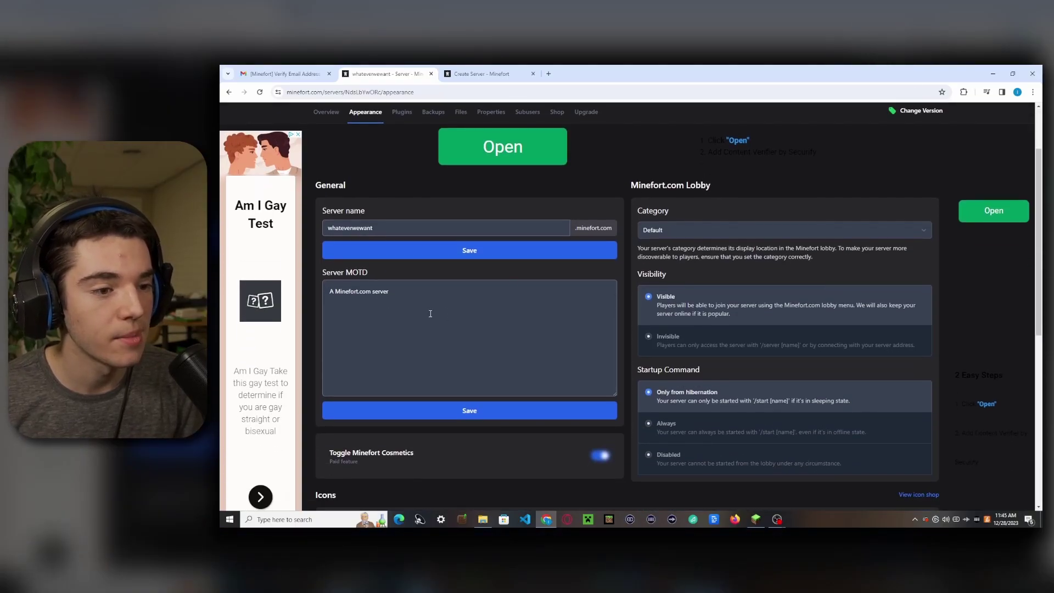
scroll(434, 314, down, 2)
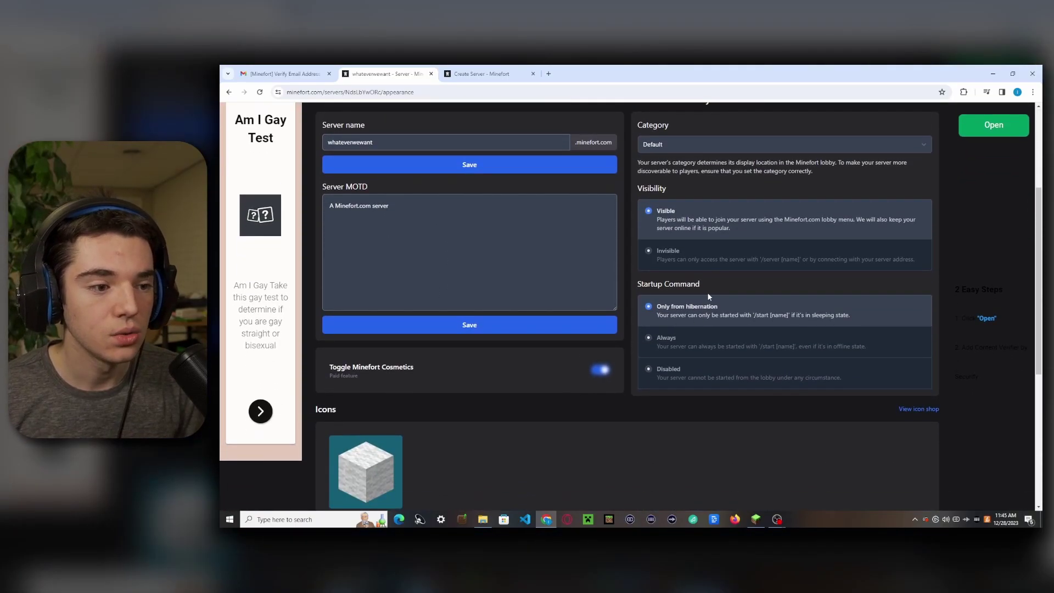
scroll(724, 266, up, 1)
scroll(549, 329, down, 3)
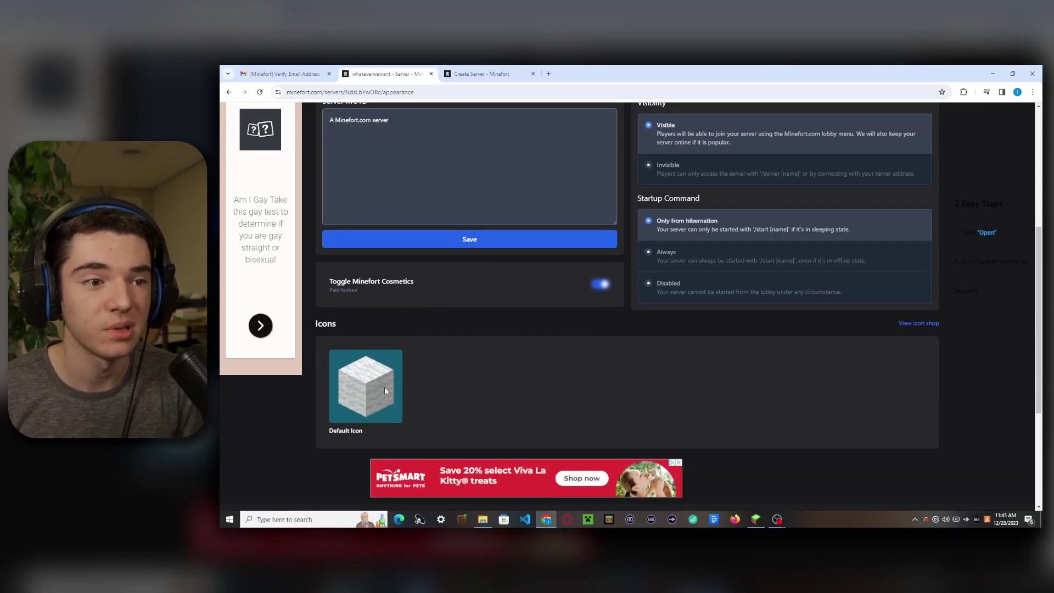
scroll(384, 389, up, 4)
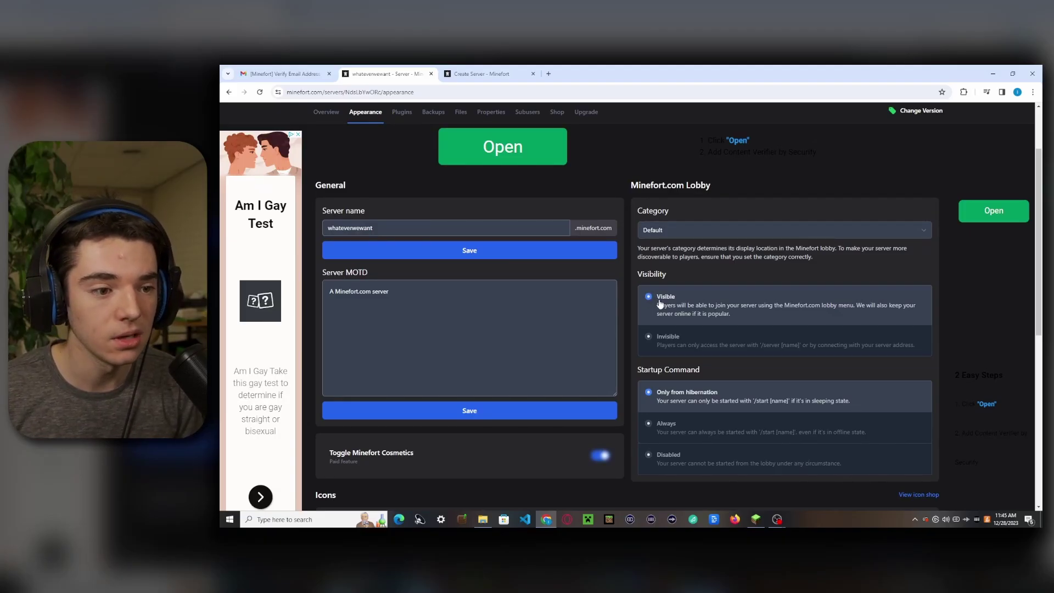
click(667, 339)
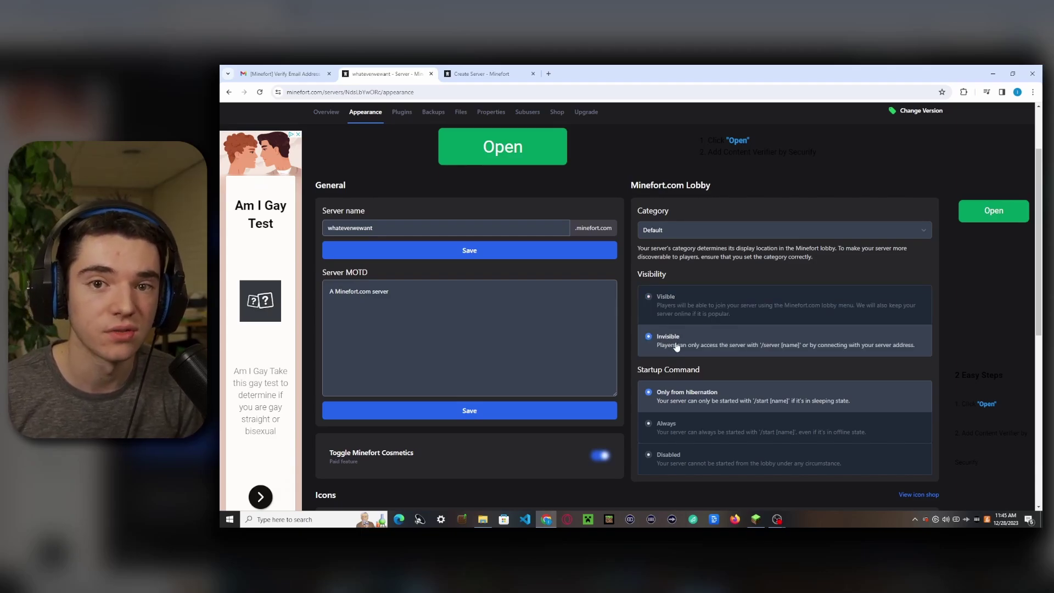
click(675, 230)
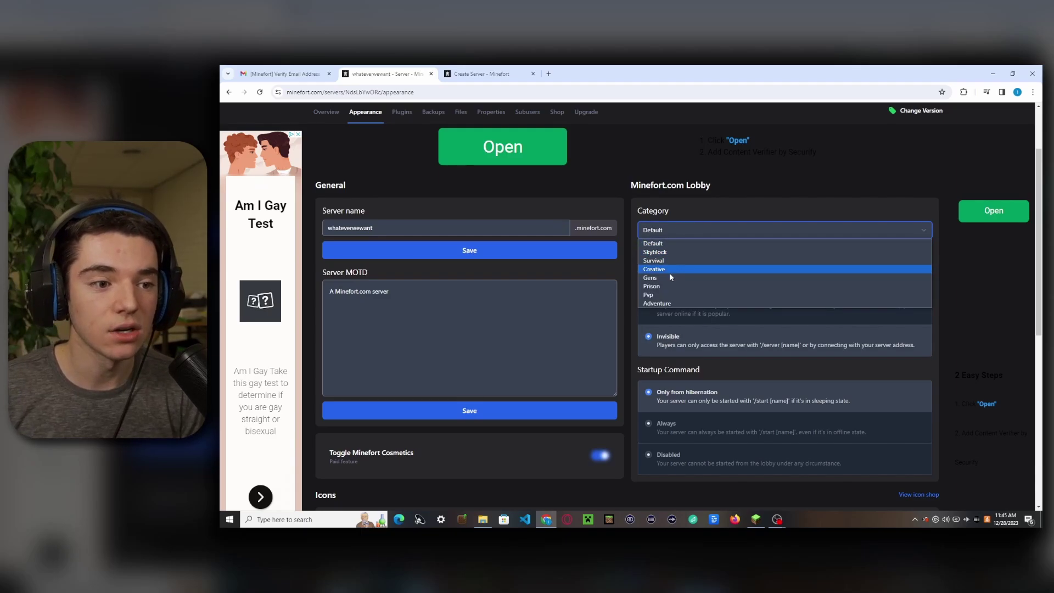
click(673, 229)
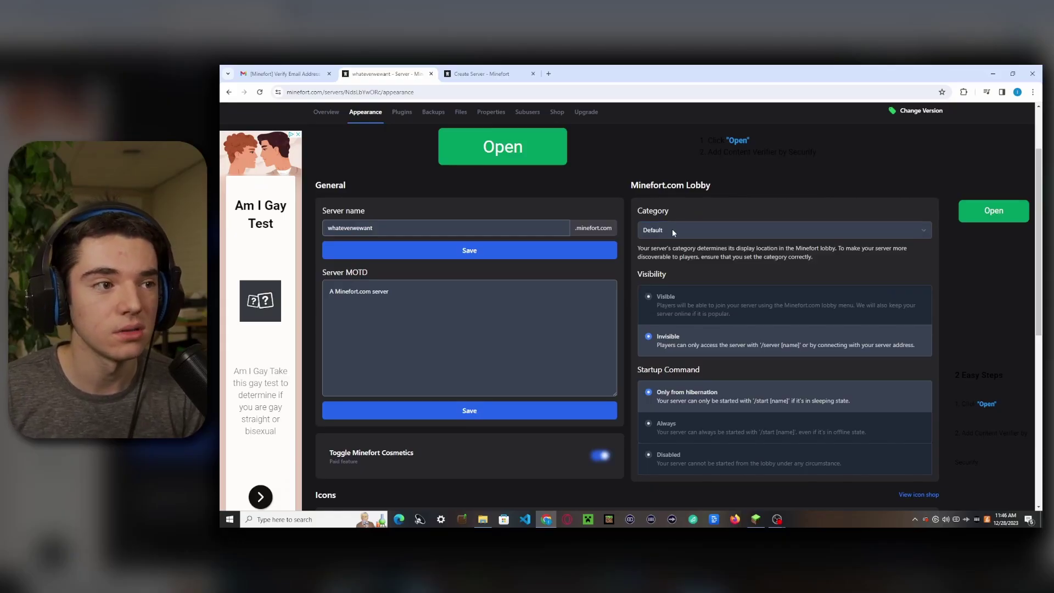
scroll(659, 246, up, 2)
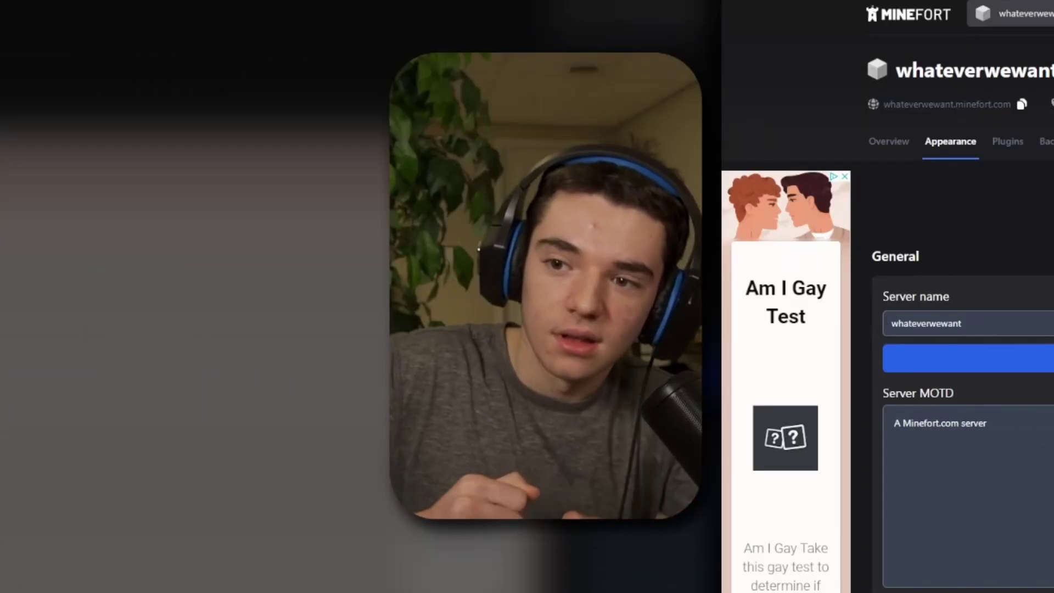
- Look over the Plugins, Backups and Files pages, then view the world Properties
click(1008, 141)
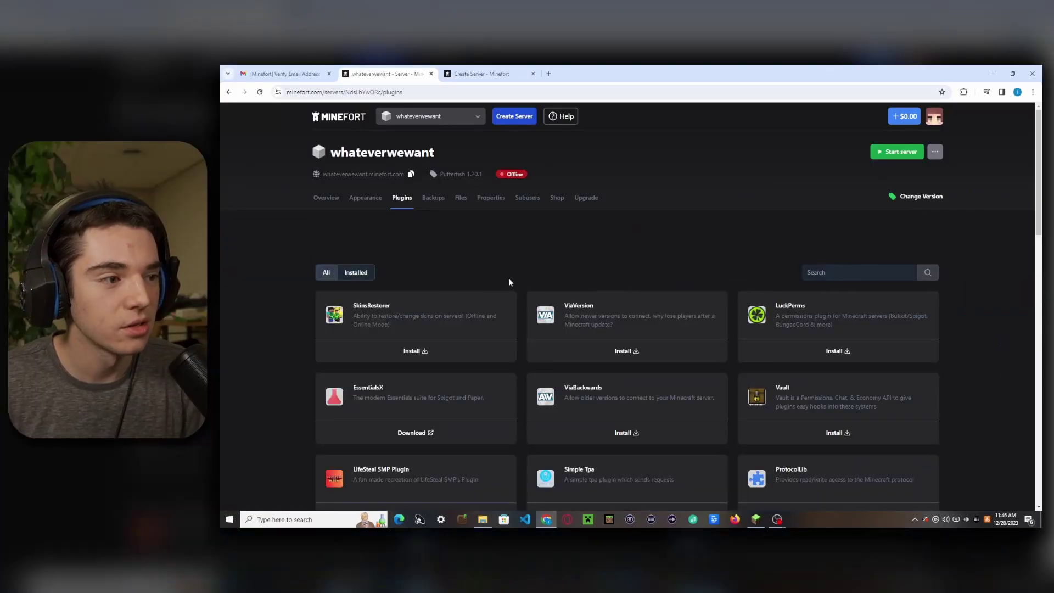
scroll(622, 315, down, 8)
scroll(631, 323, up, 10)
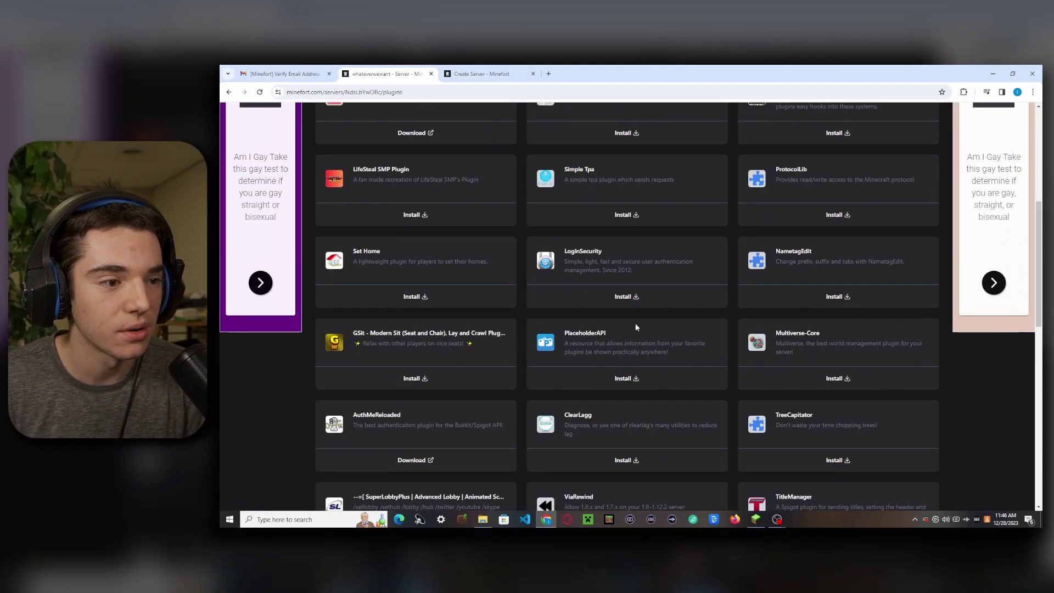
click(433, 197)
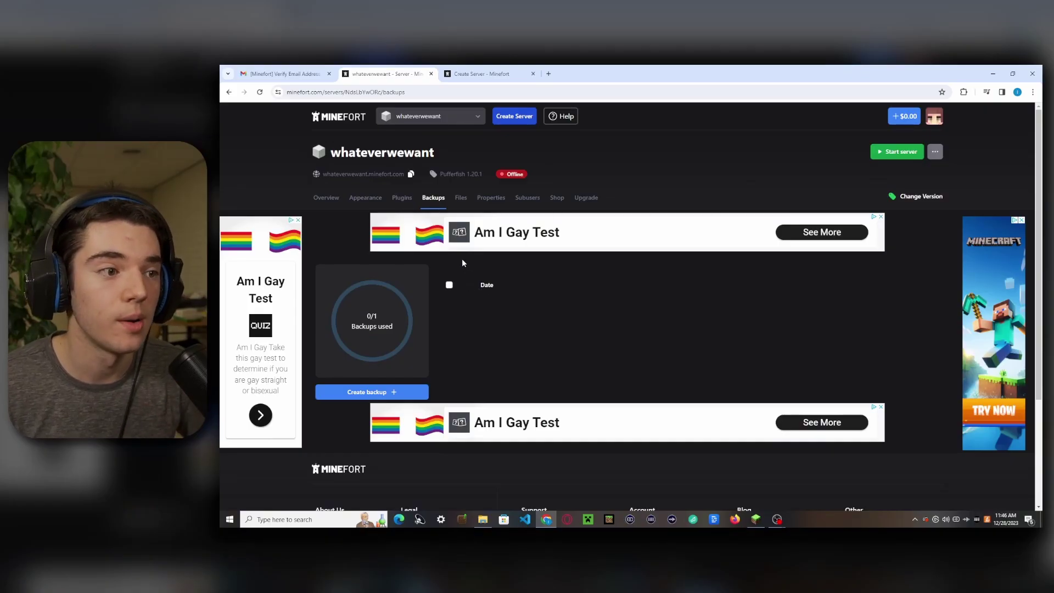
click(461, 198)
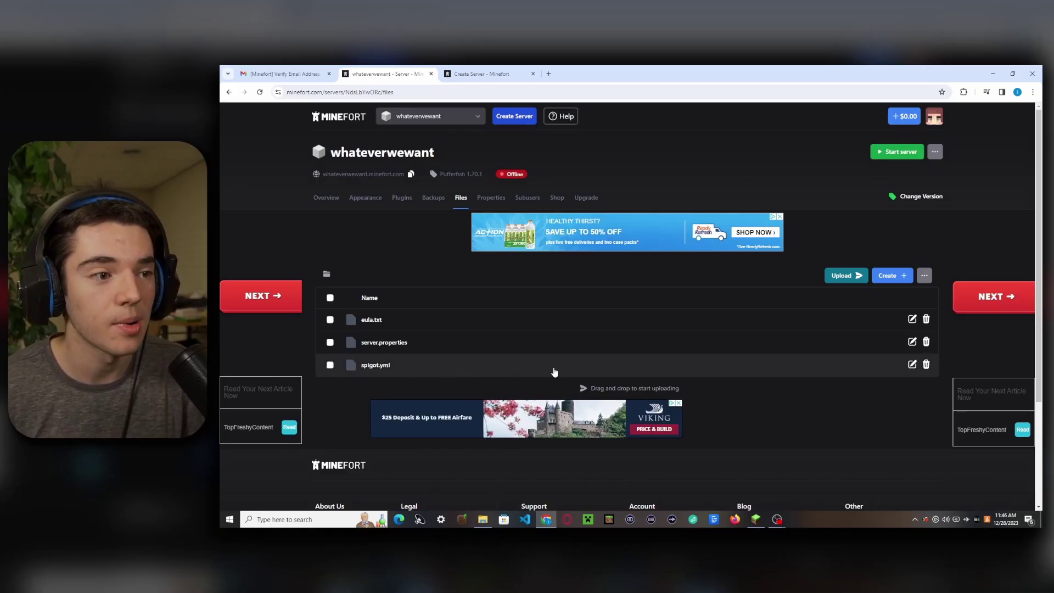
click(491, 198)
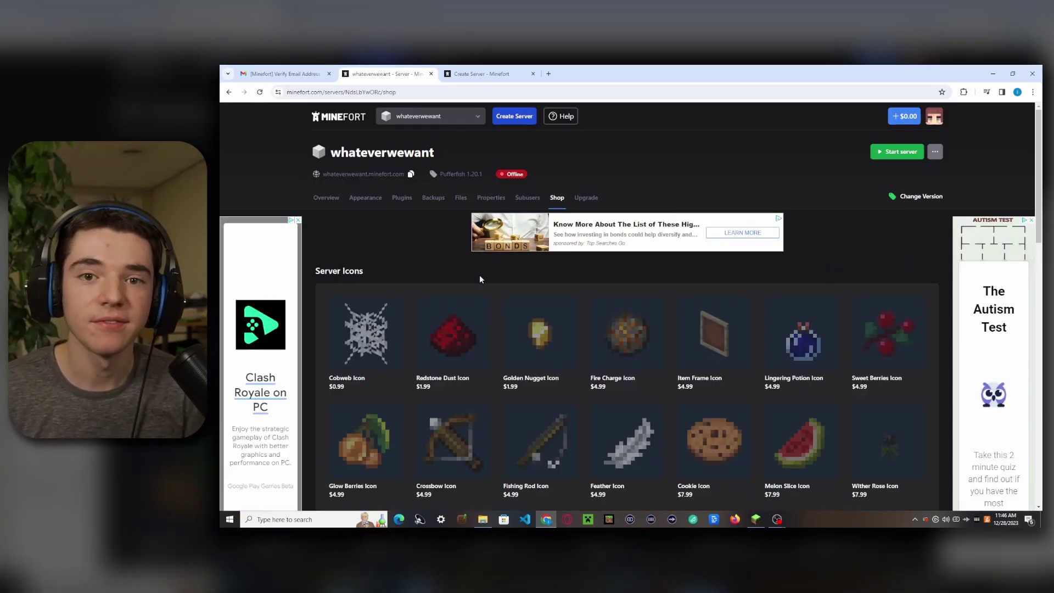
- Scroll through the Shop icon grid, then view the Upgrade plans page
scroll(479, 274, down, 3)
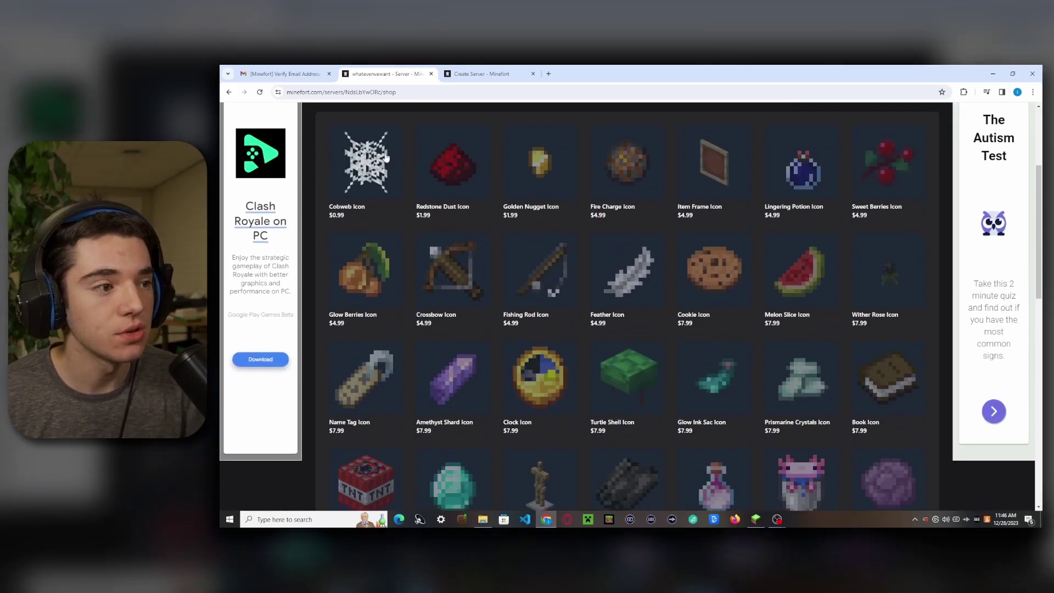
scroll(362, 280, down, 2)
scroll(362, 280, down, 8)
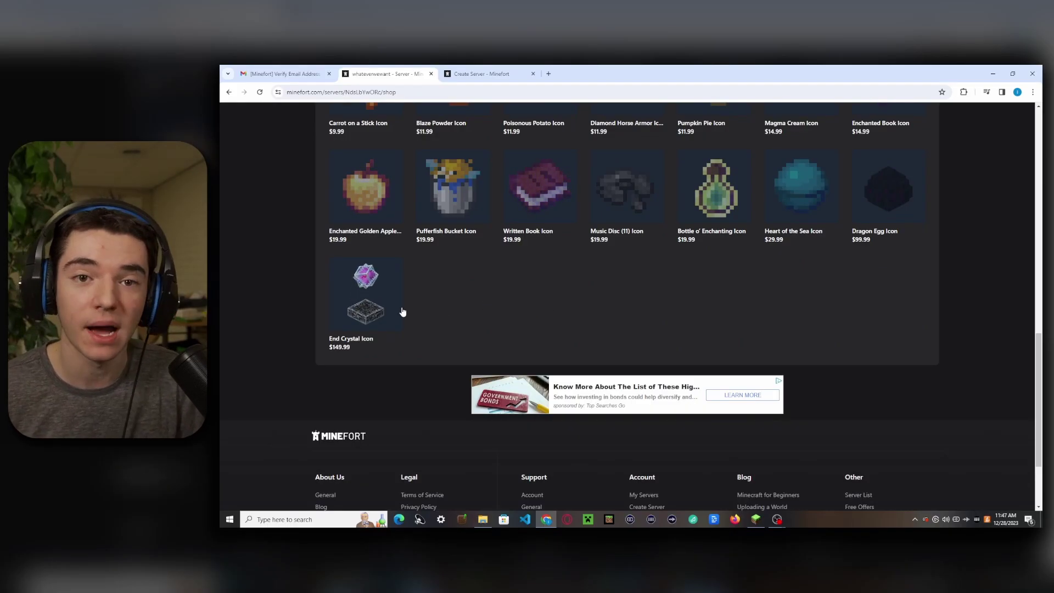
scroll(534, 313, up, 15)
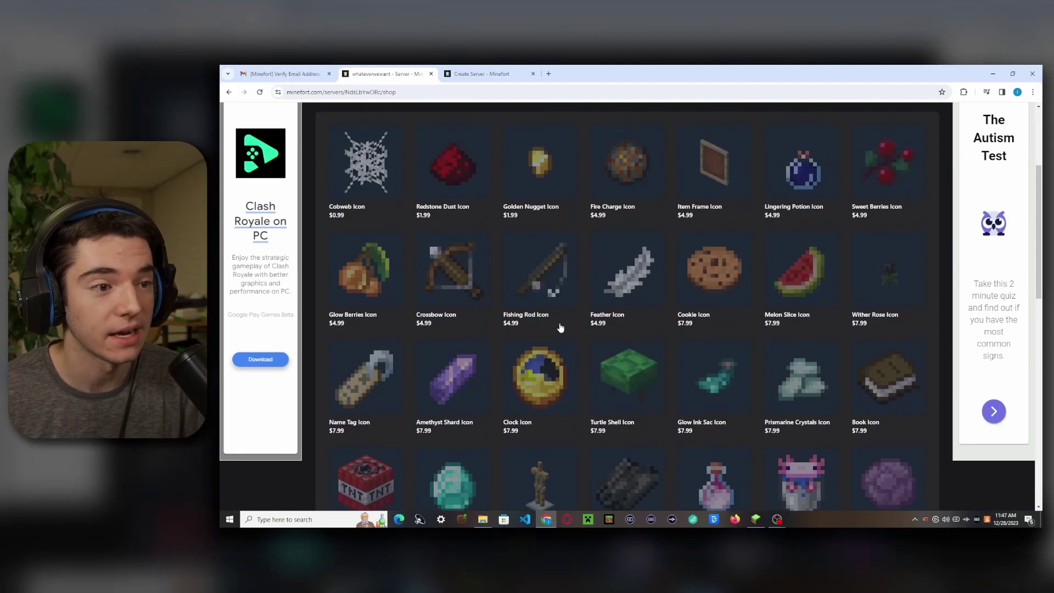
scroll(563, 329, up, 4)
click(586, 198)
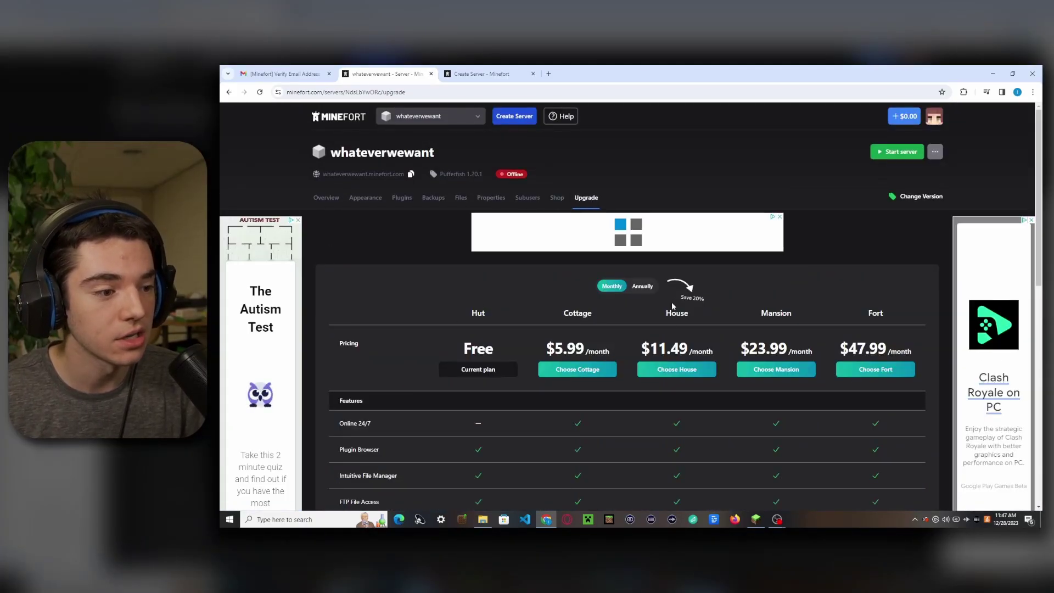
- Review pricing and resource limits for the Hut, Cottage, House, Mansion and Fort plans
scroll(672, 311, down, 1)
scroll(482, 303, down, 1)
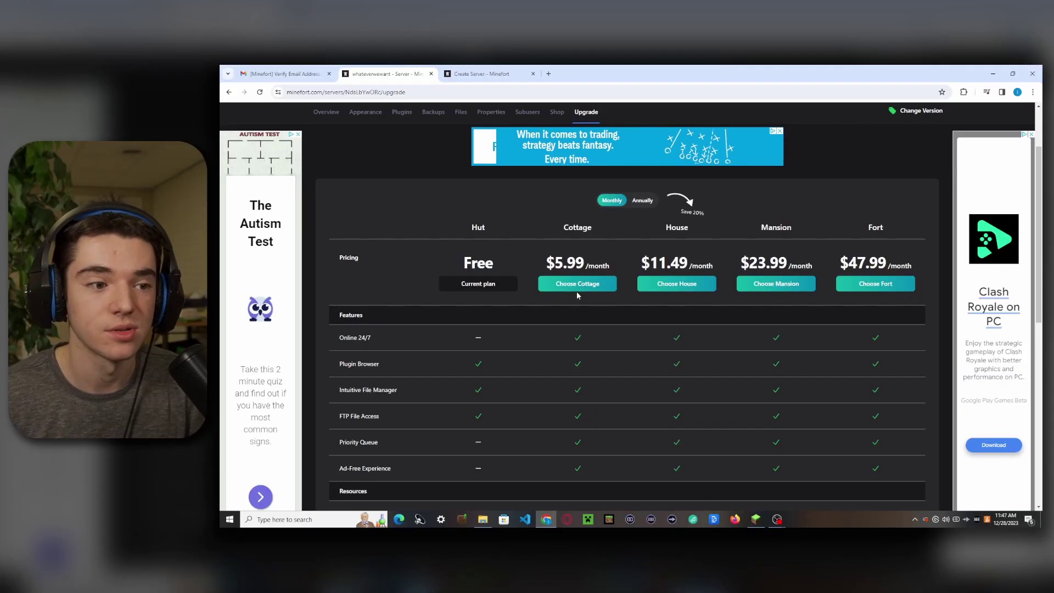
scroll(564, 301, down, 2)
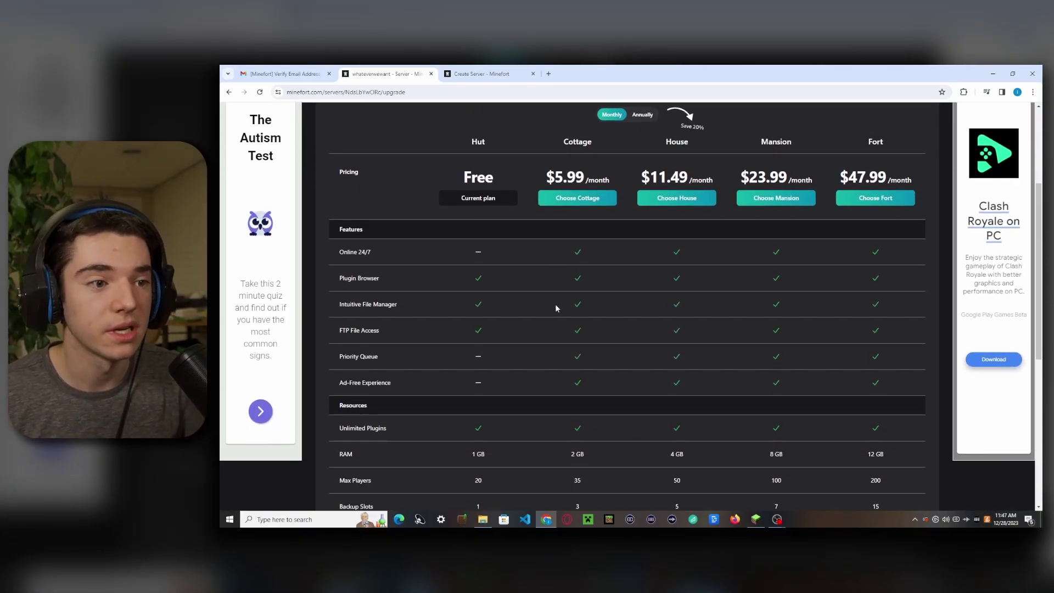
scroll(571, 368, down, 2)
scroll(571, 379, down, 1)
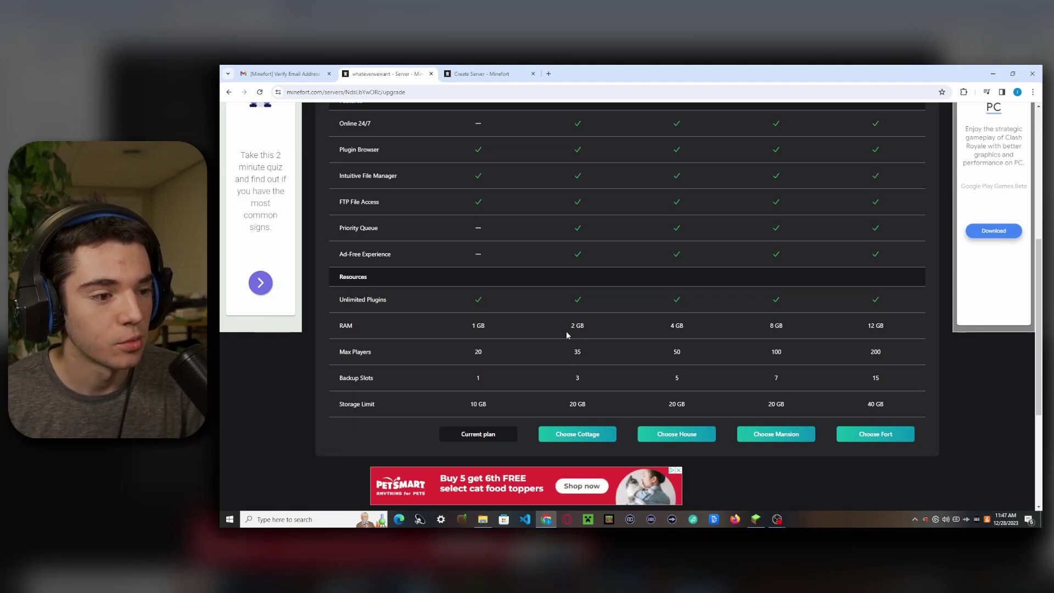
scroll(582, 415, down, 2)
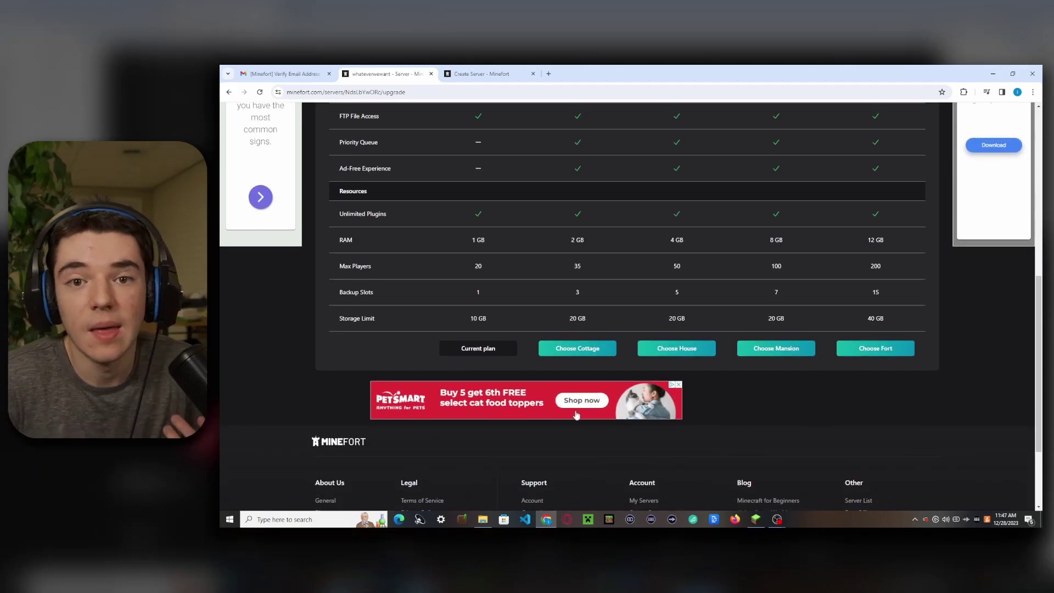
scroll(574, 412, up, 9)
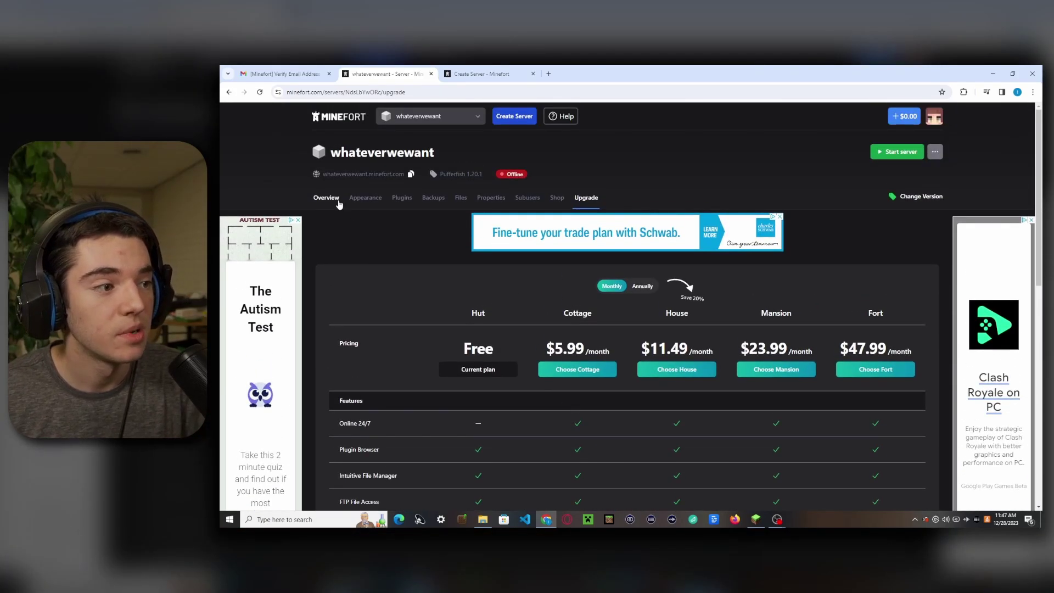
- From the Overview, start the whateverwewant server and check its console startup log
click(338, 200)
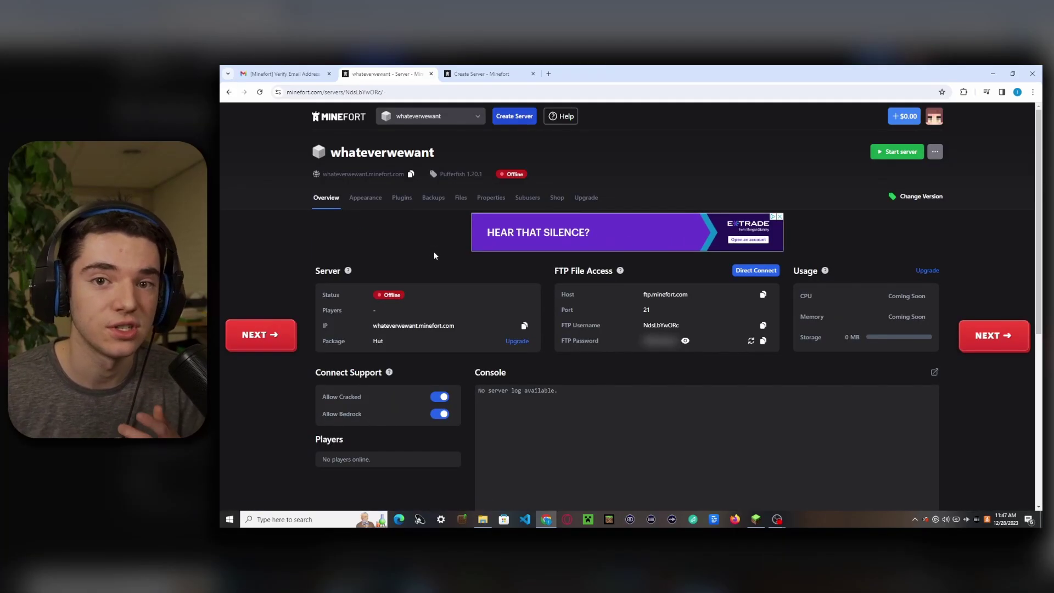
click(895, 151)
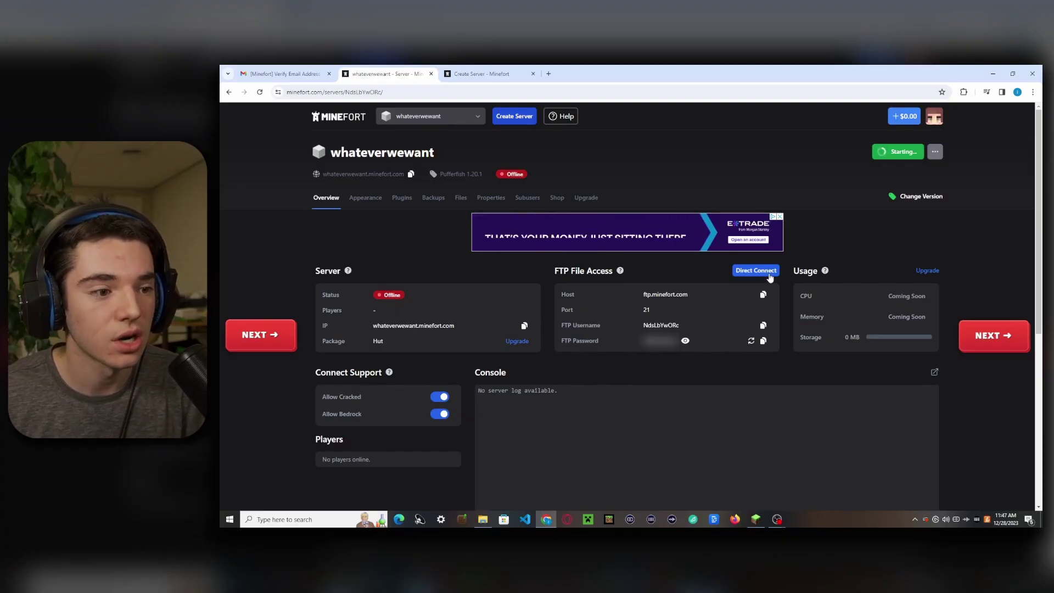
scroll(731, 318, down, 3)
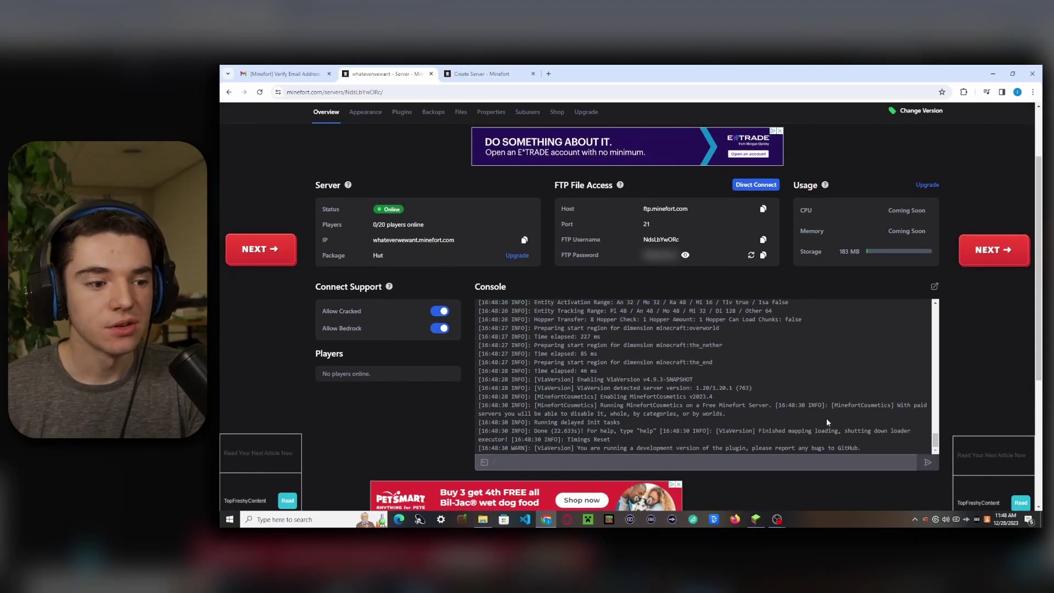
- Run pl in the server console to list the MinefortCosmetics and ViaVersion plugins
click(541, 463)
text(pl)
key(Return)
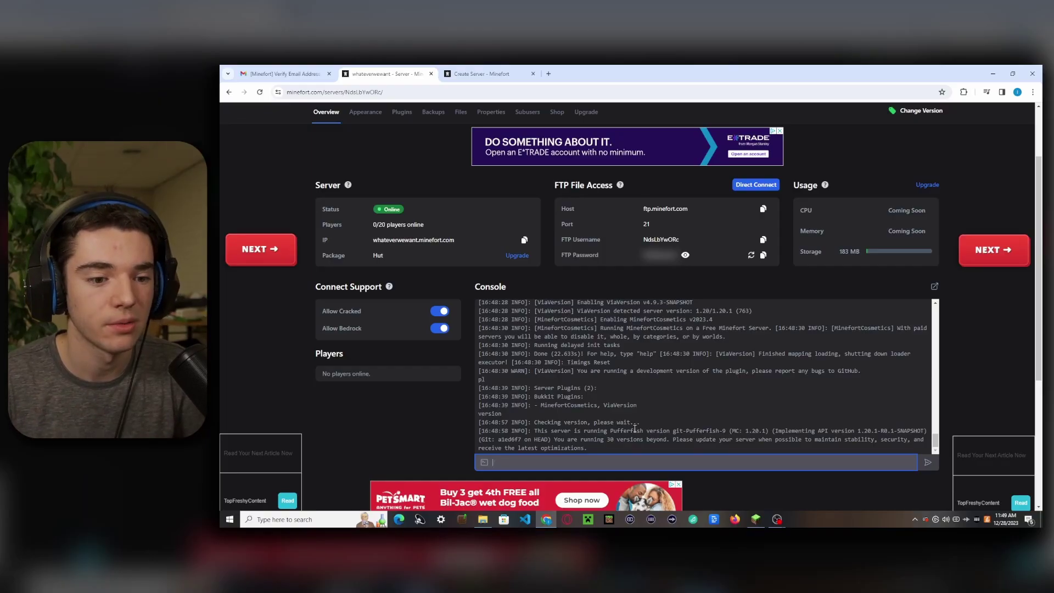
scroll(720, 296, up, 2)
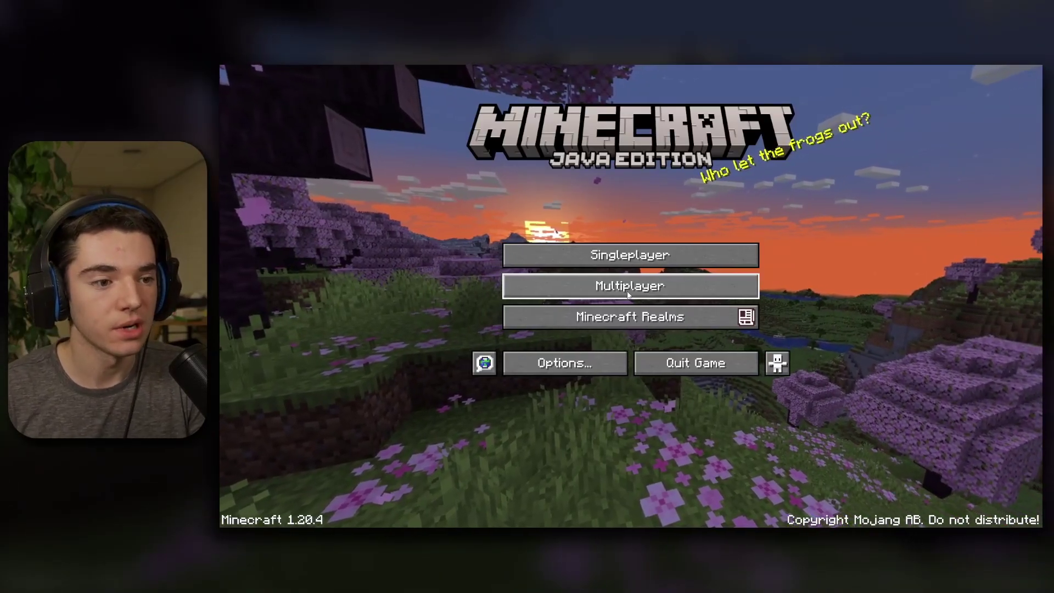
- Add a multiplayer entry with address whateverwewant.minefort.com and a placeholder name, then connect to it
click(628, 288)
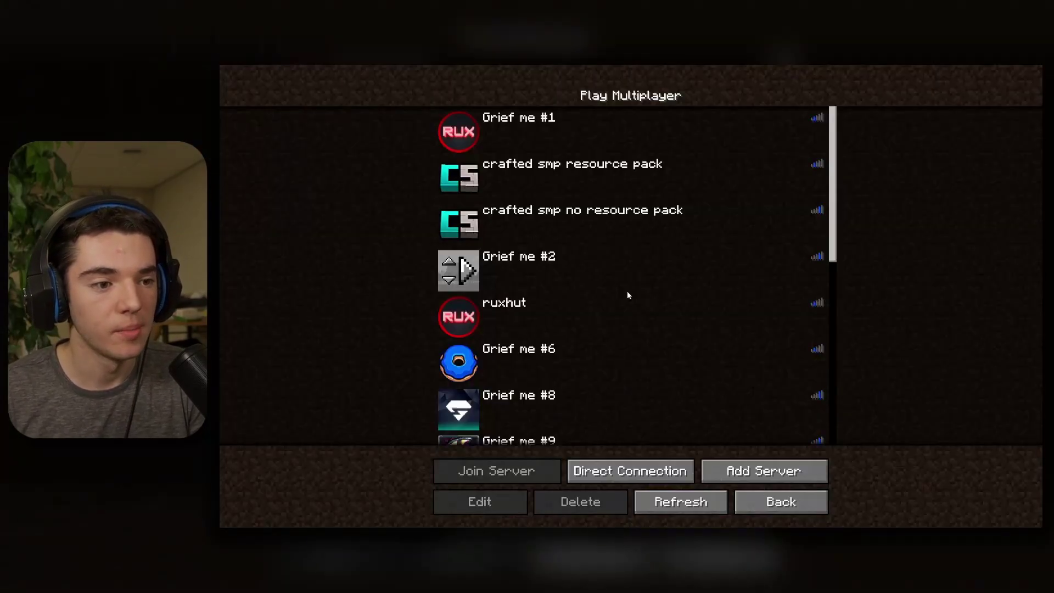
click(748, 476)
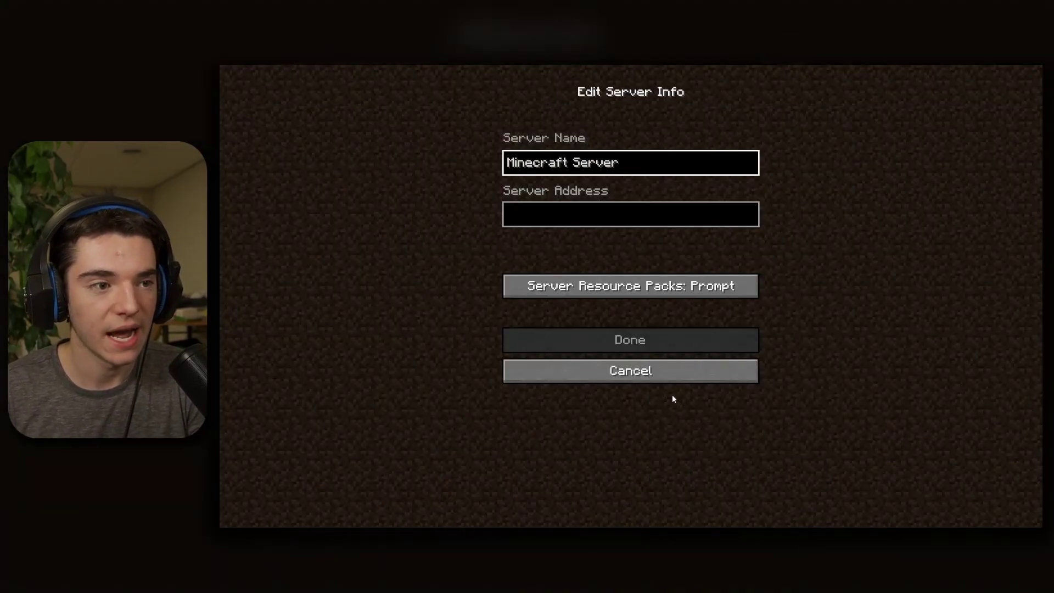
key(BackSpace)
key(BackSpace)
key(BackSpace)
key(BackSpace)
key(BackSpace)
key(BackSpace)
key(BackSpace)
key(BackSpace)
key(BackSpace)
key(BackSpace)
key(BackSpace)
key(BackSpace)
key(BackSpace)
key(BackSpace)
key(BackSpace)
key(BackSpace)
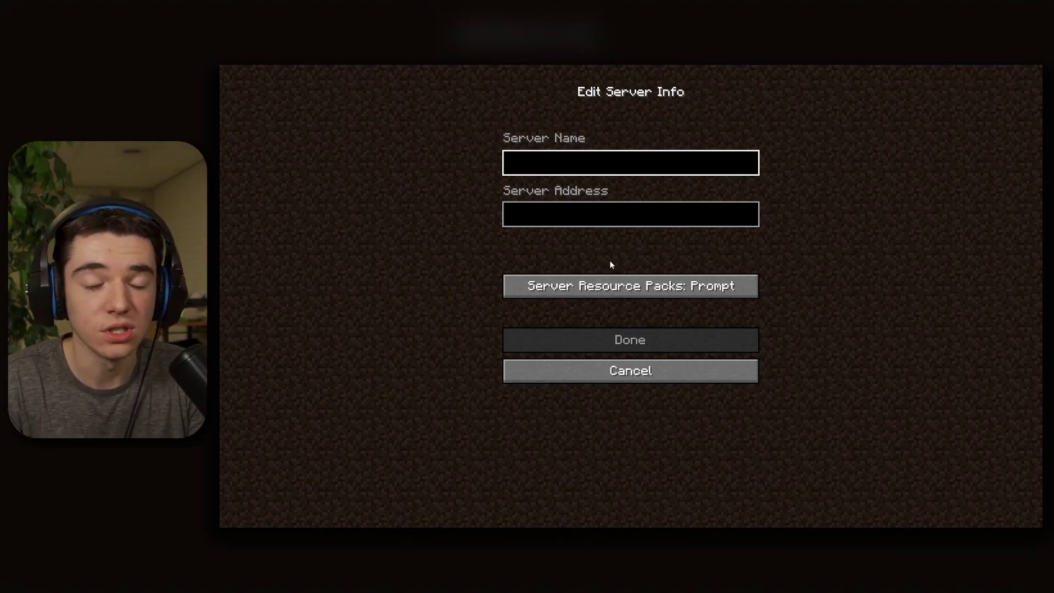
text(fhjgbkdsbvhahjkfcv gbsduhkgvfdsz)
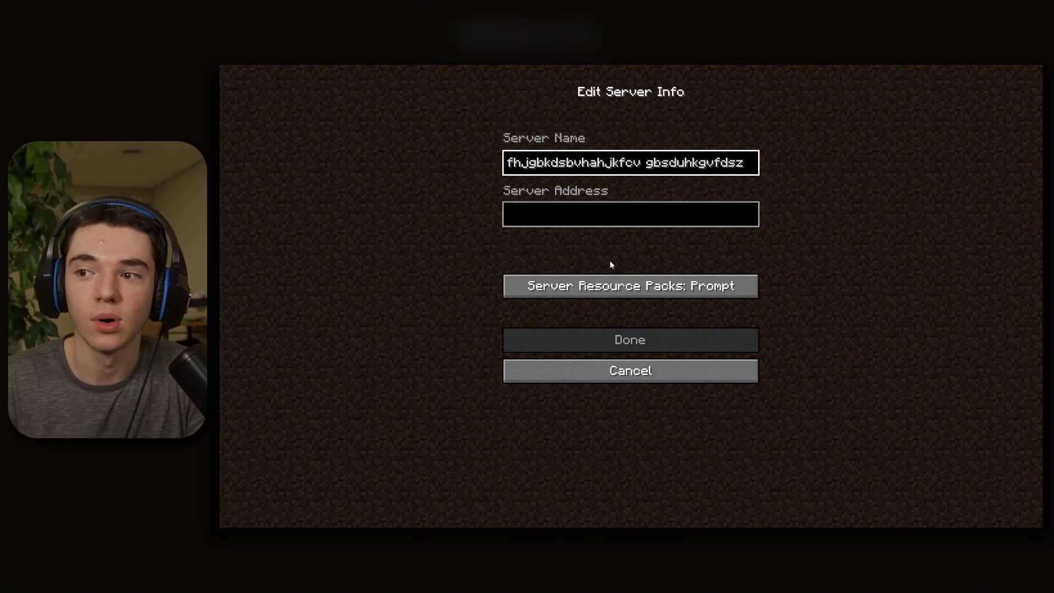
click(576, 222)
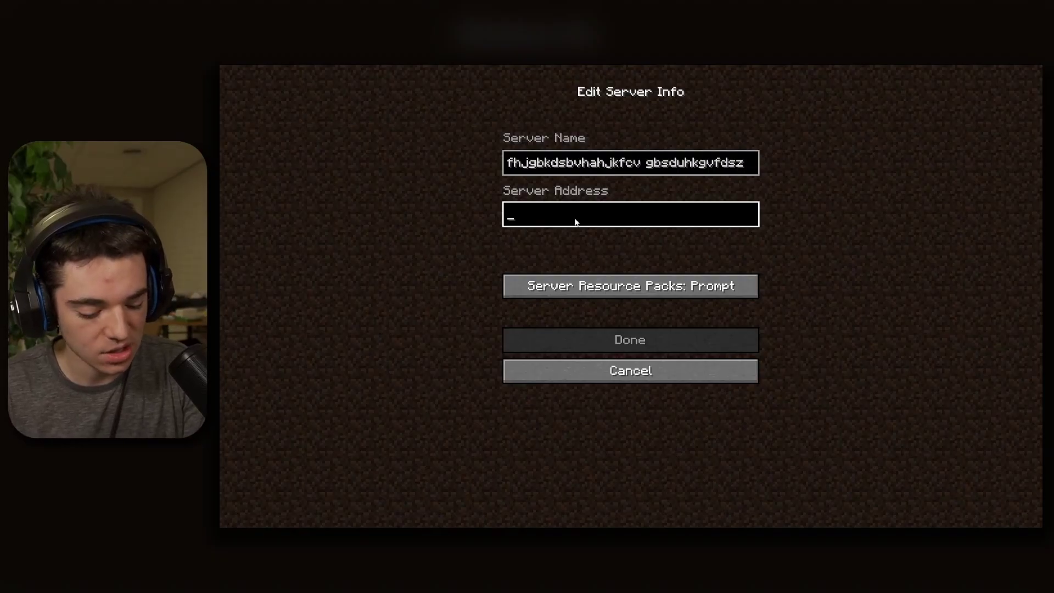
text(whateverwewant.minefort.com)
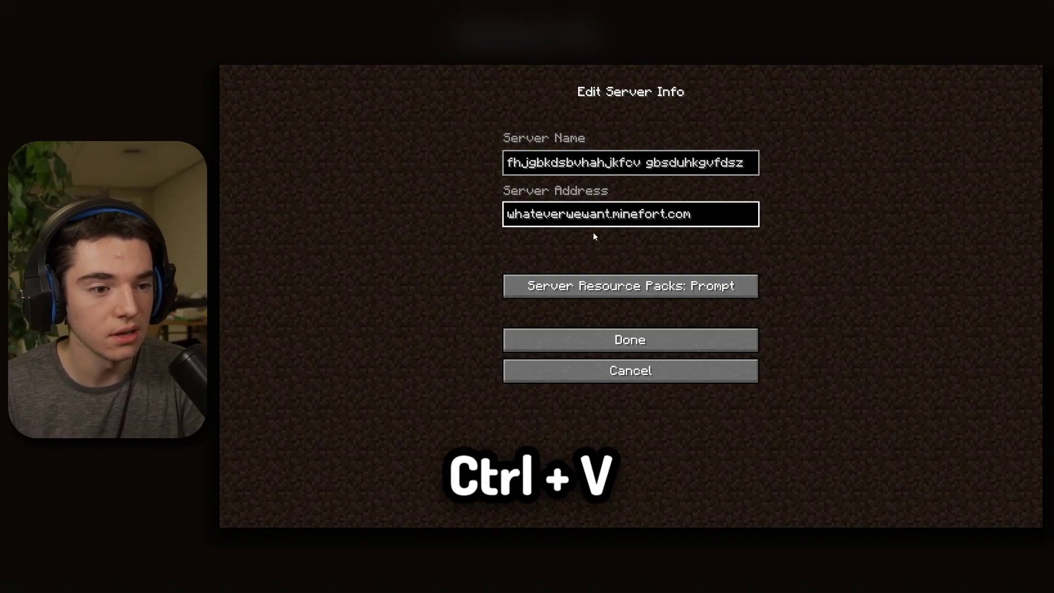
click(611, 341)
scroll(615, 327, down, 10)
double_click(581, 359)
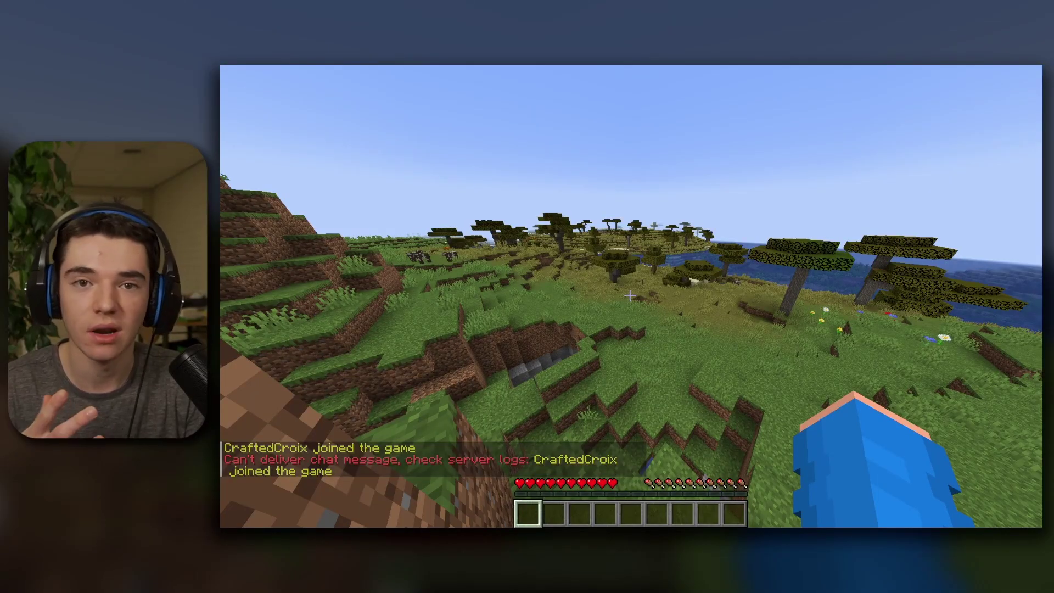
- Send /server whateverwewant in the lobby chat to transfer into the whateverwewant world
key(a)
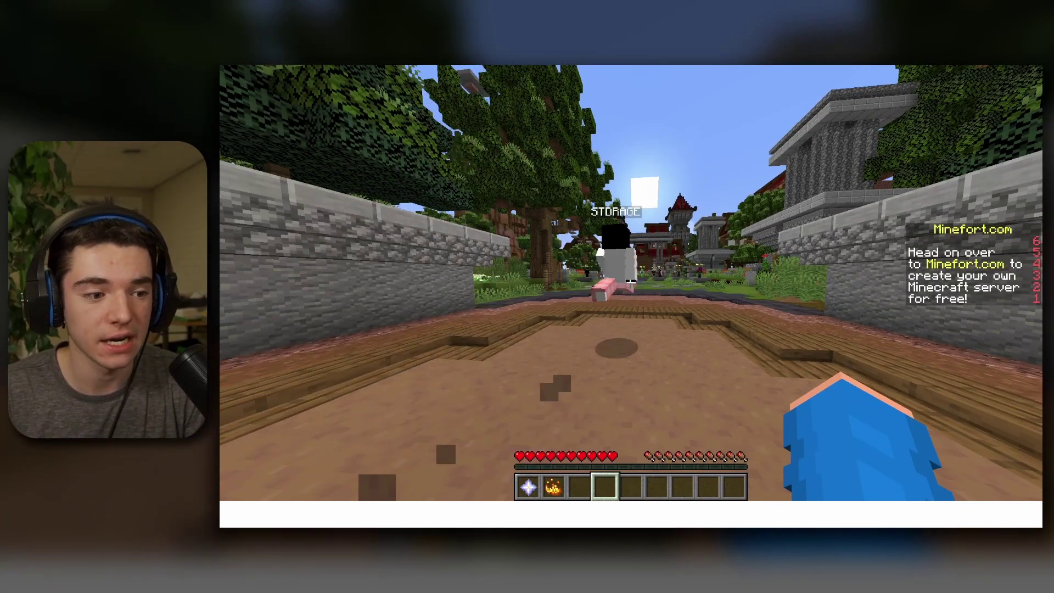
key(slash)
text(server)
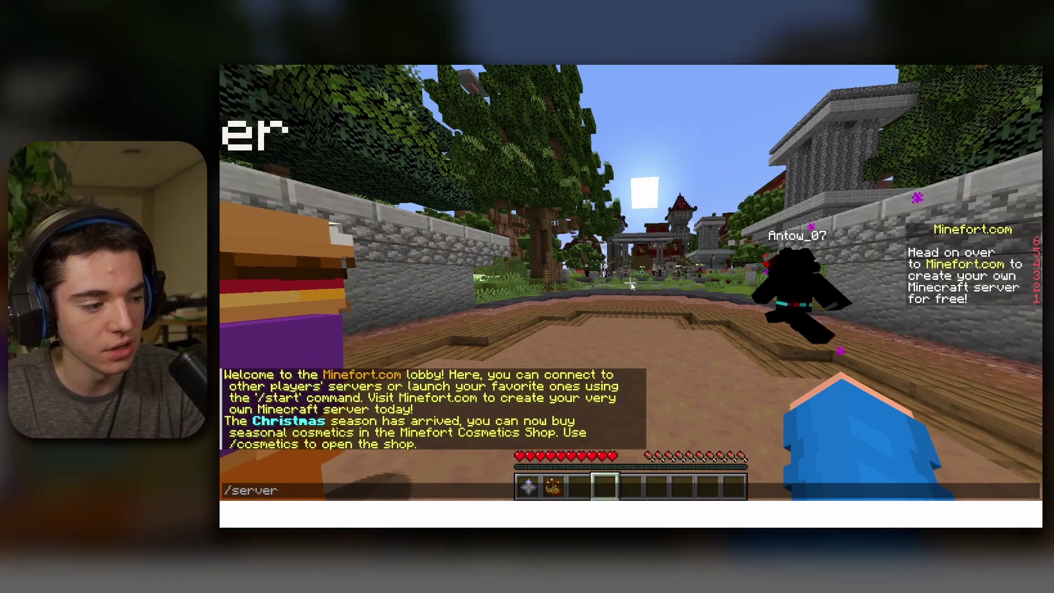
text( whateverwewant)
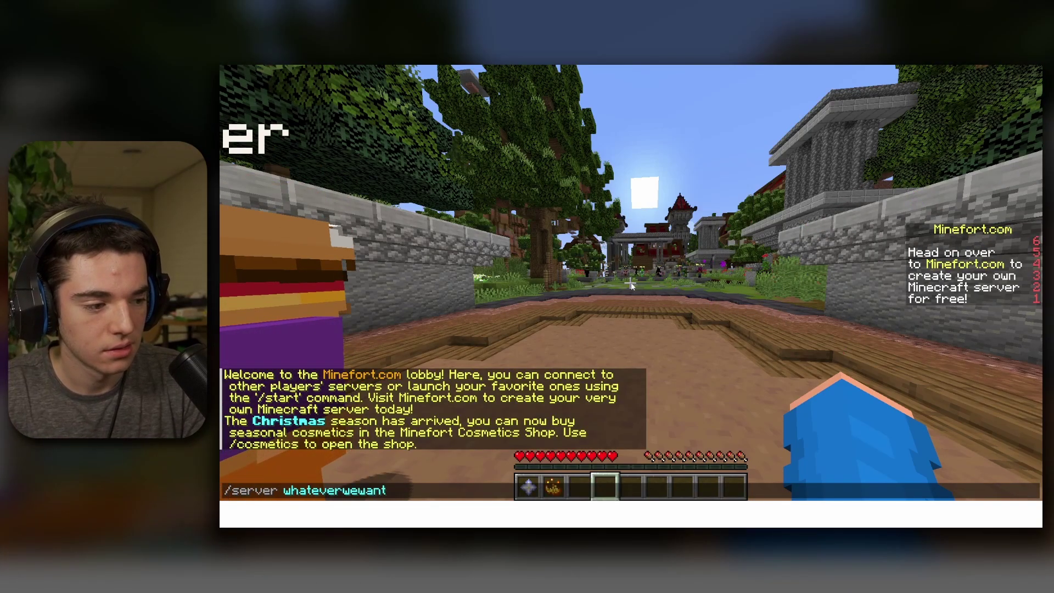
key(Return)
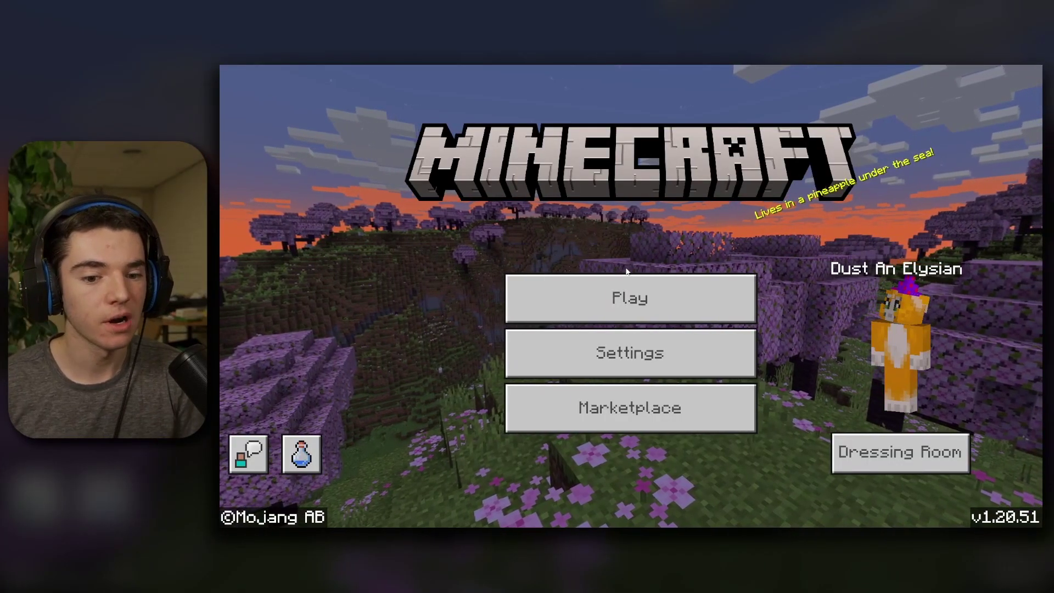
- Go to the Servers list on the Play screen and scroll down to Add Server
click(618, 277)
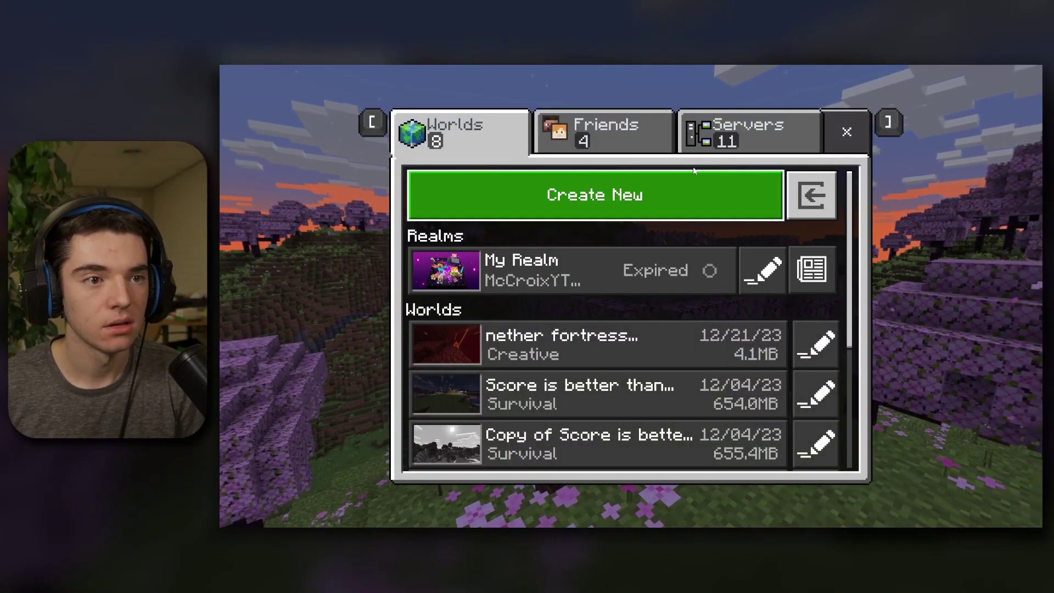
click(703, 140)
scroll(538, 255, down, 2)
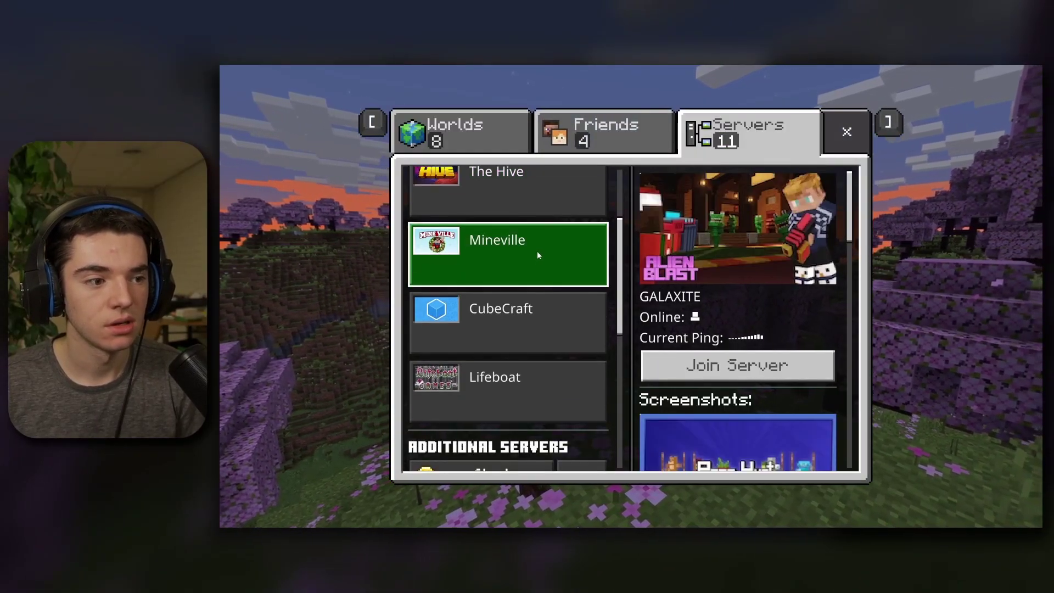
scroll(538, 256, down, 6)
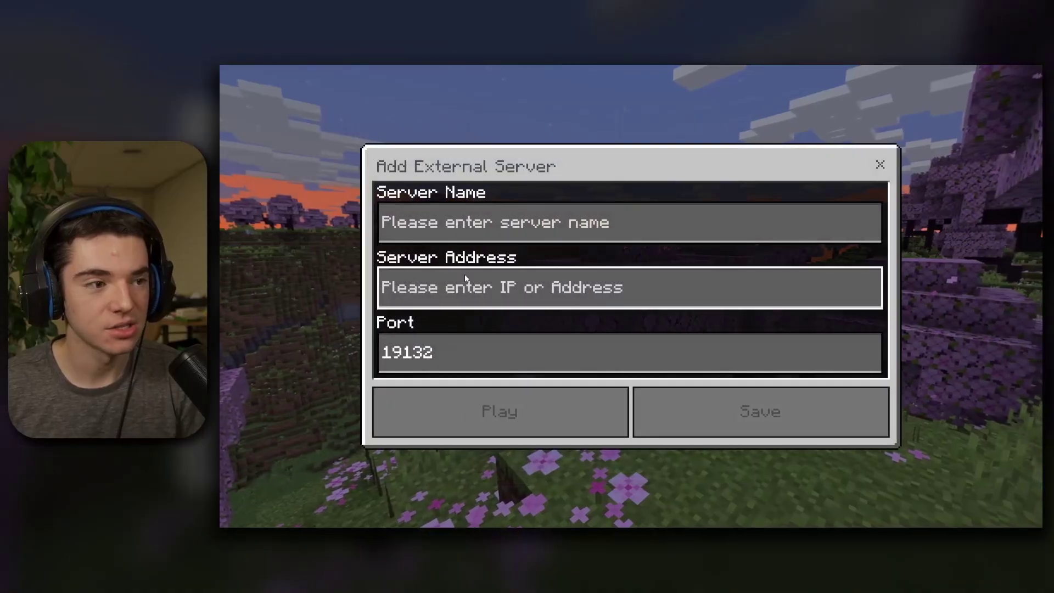
- Save a server named minefort at play.minefort.com, port 19132, and select it
click(453, 223)
text(mine)
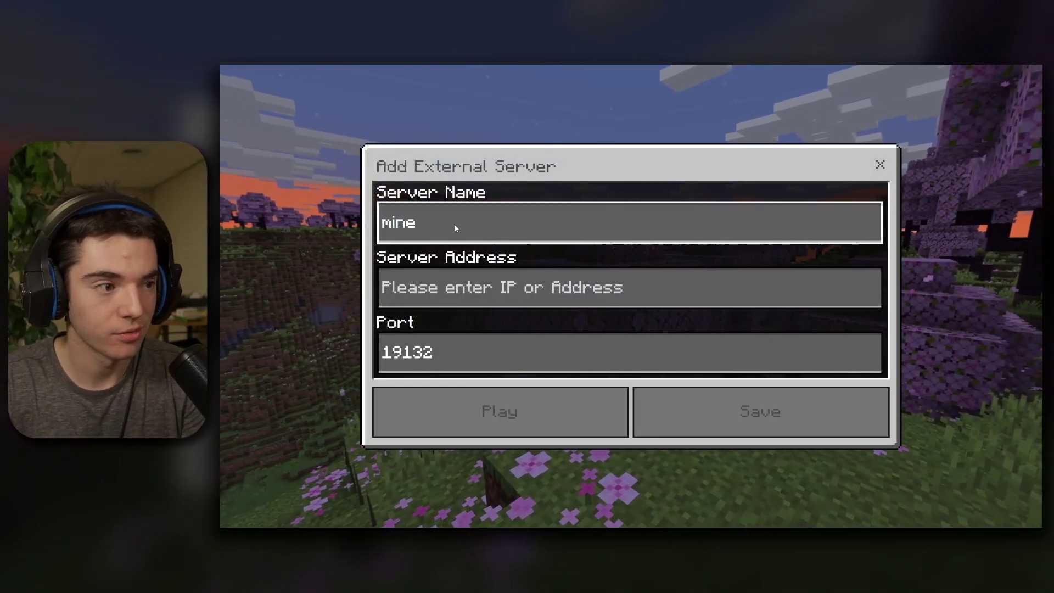
text(fort)
click(446, 285)
text(p)
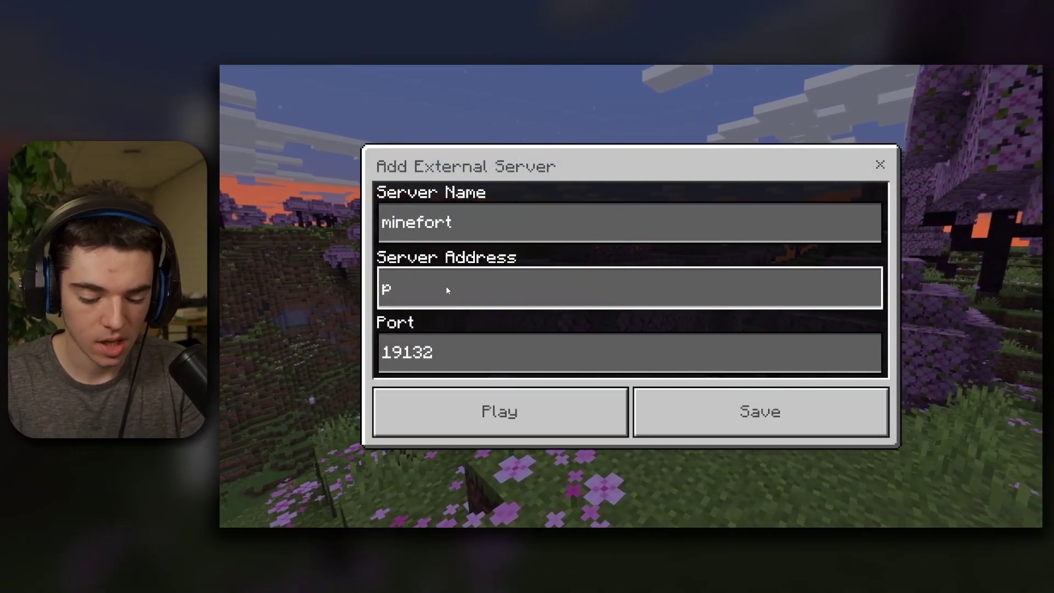
text(lay.minefort.co)
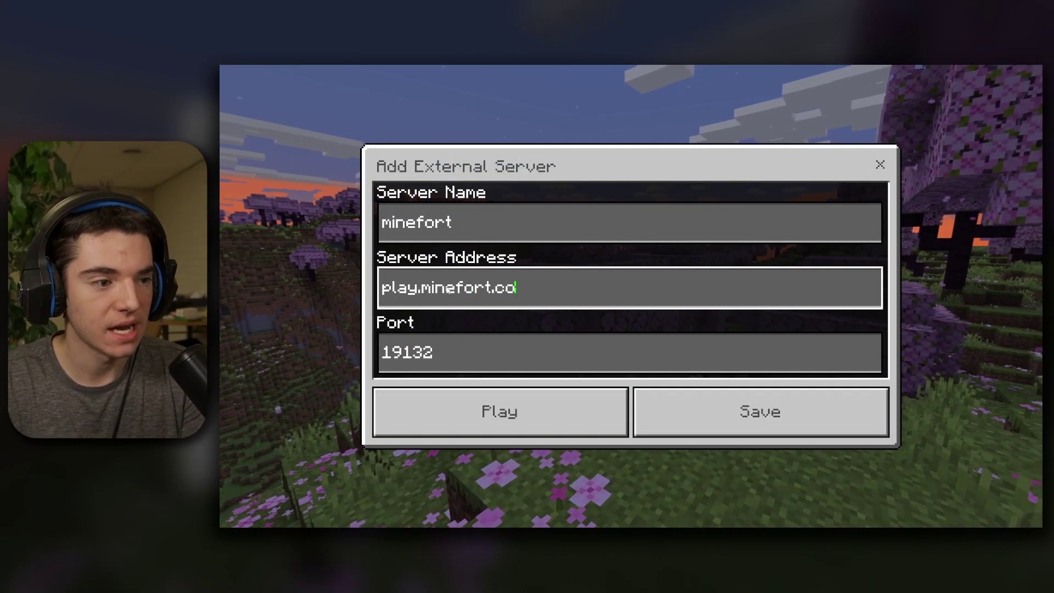
text(m)
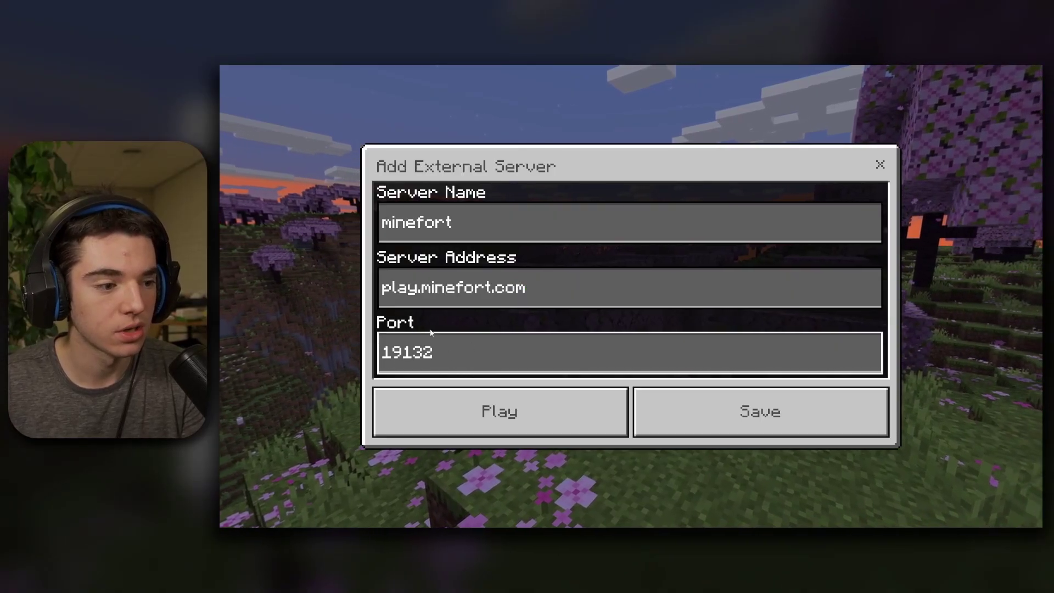
click(710, 413)
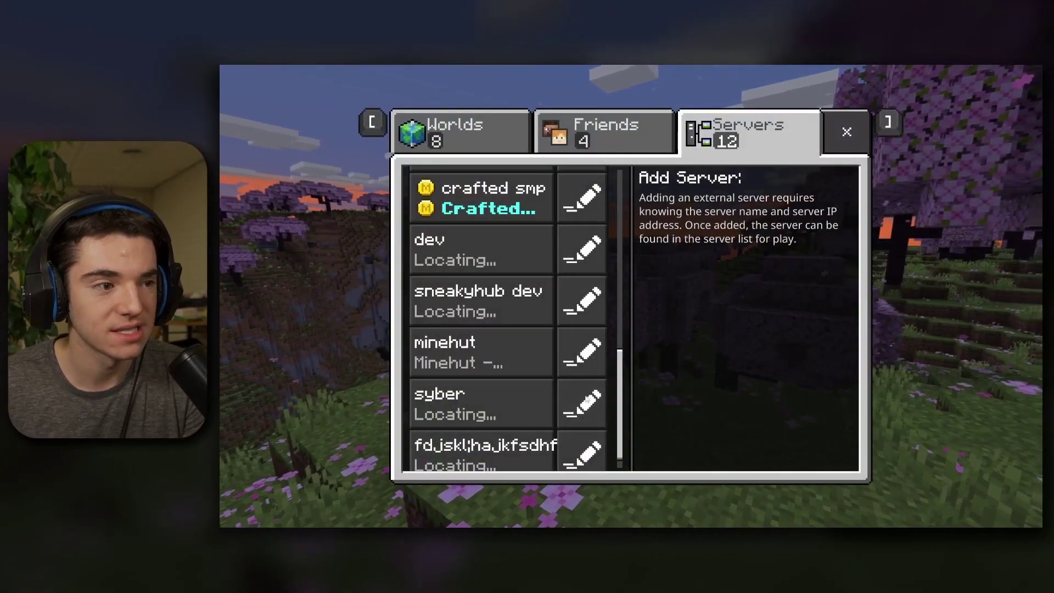
scroll(568, 387, up, 2)
click(483, 248)
- Join the minefort server and walk around its lobby
click(725, 243)
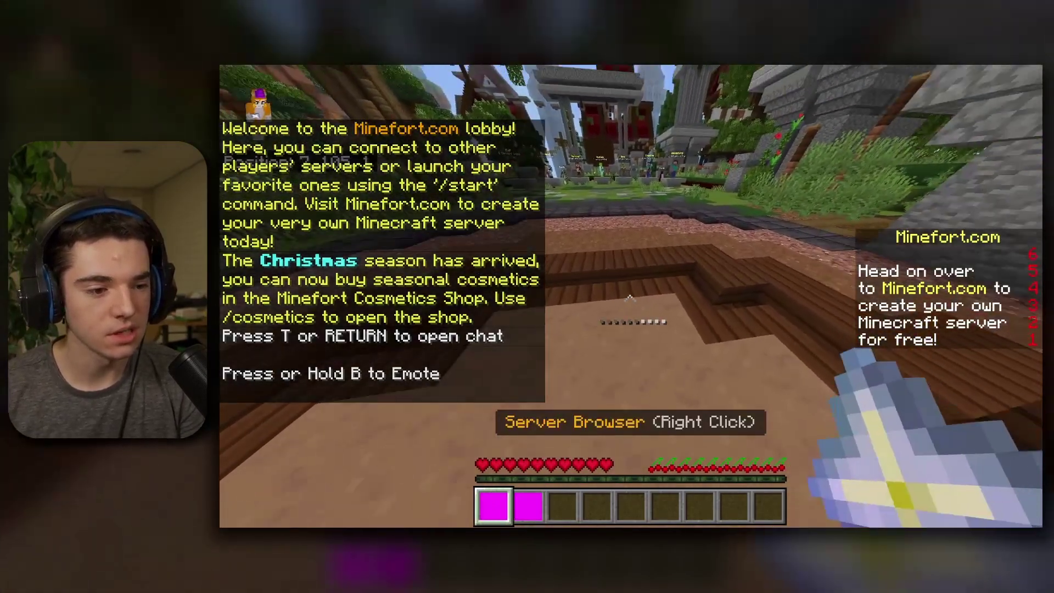
key(w)
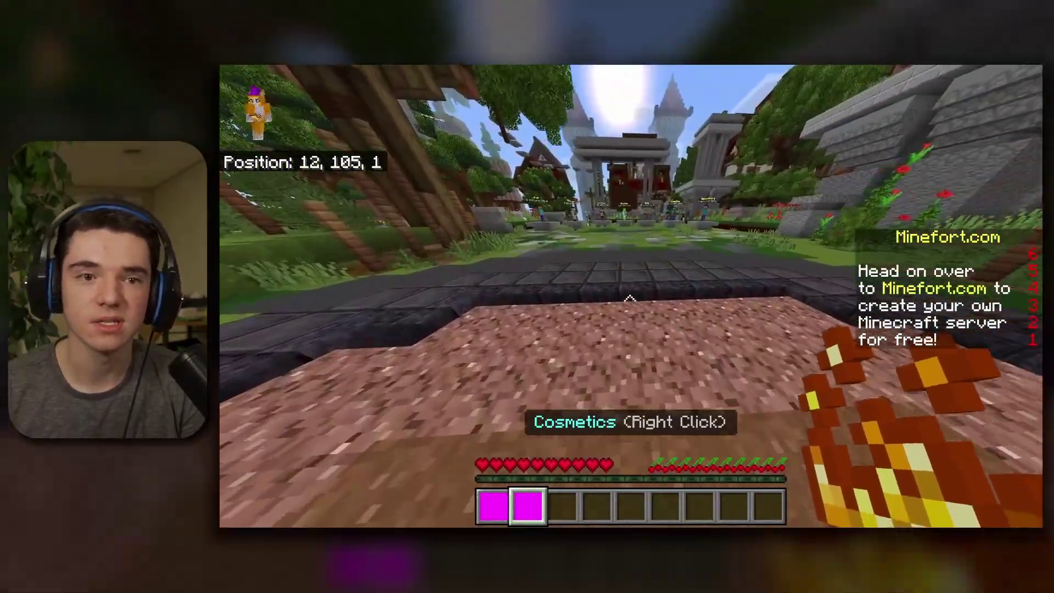
key(w)
key(s)
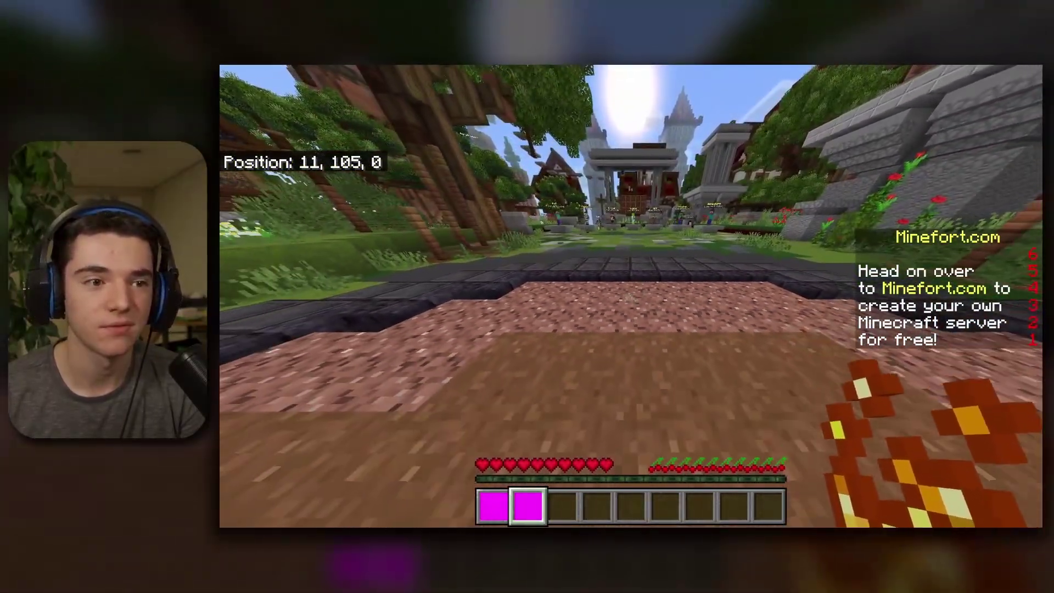
- Send /server whateverwewant in chat and walk around the newly loaded world
text(wee/ser)
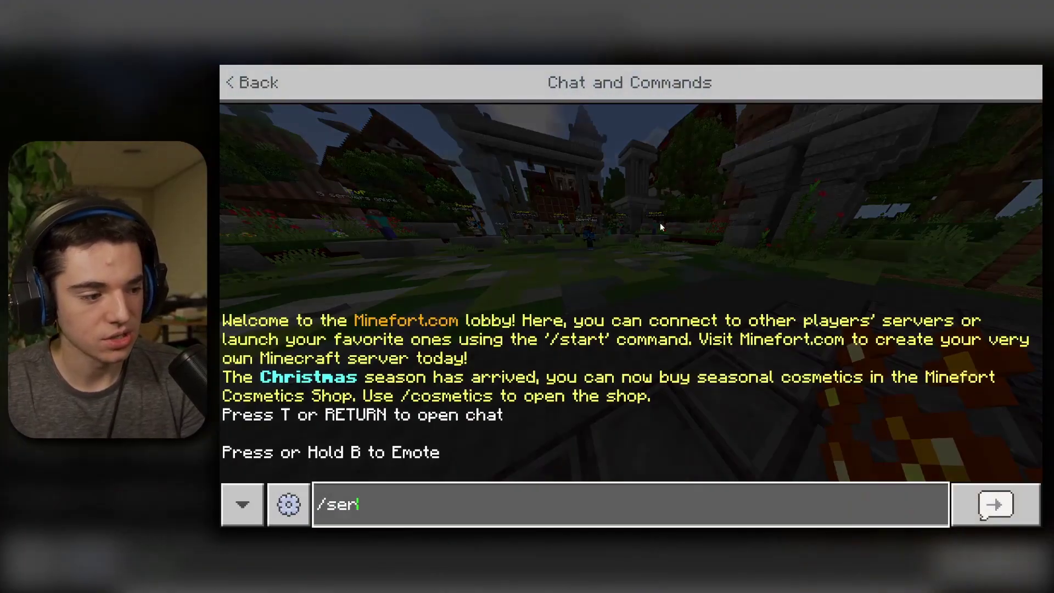
text(ver whatever)
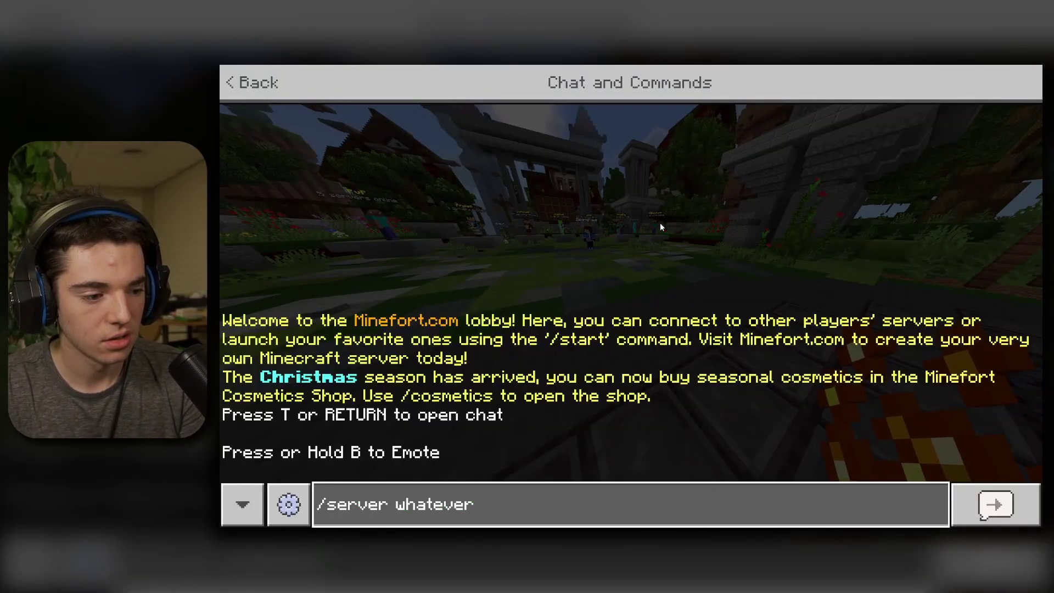
text(wewant)
key(Return)
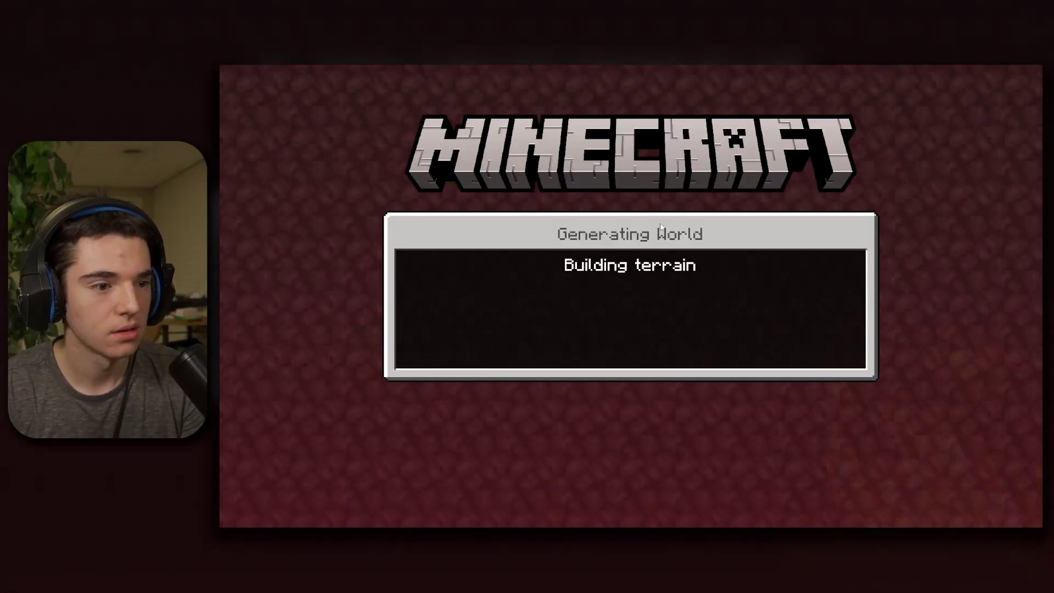
key(w)
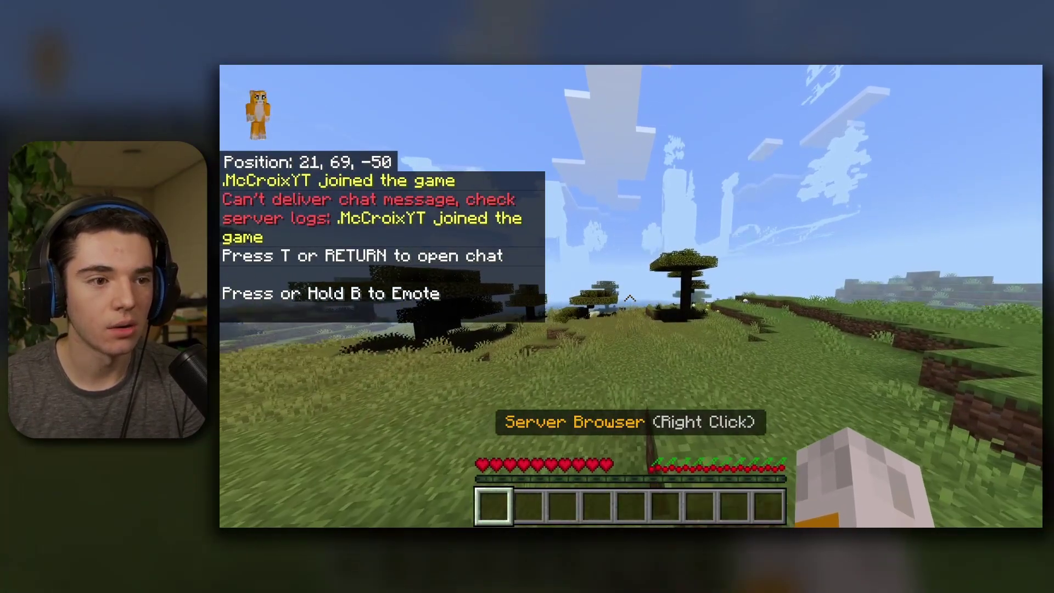
key(w)
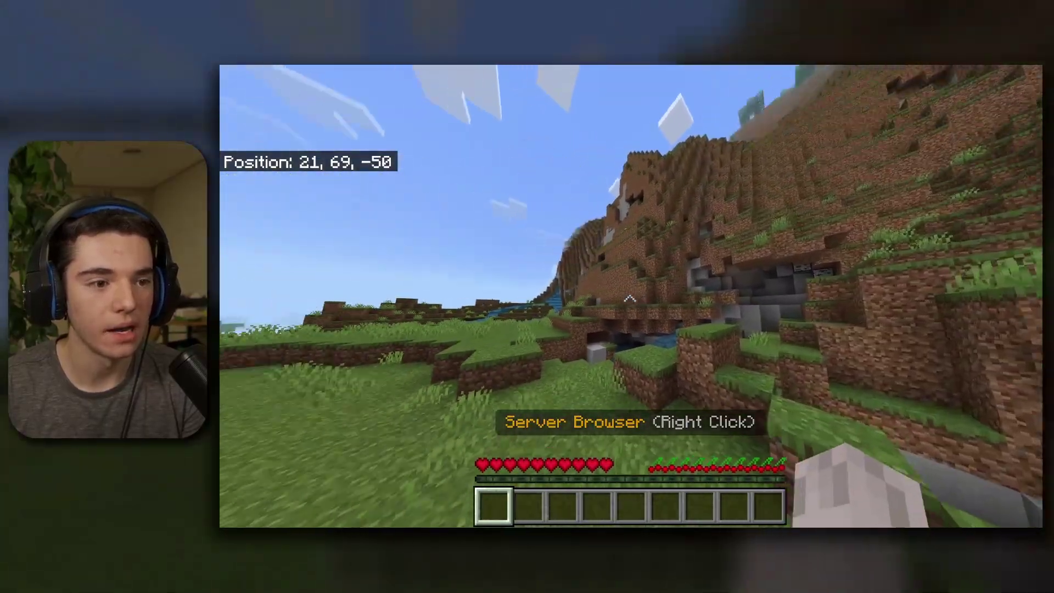